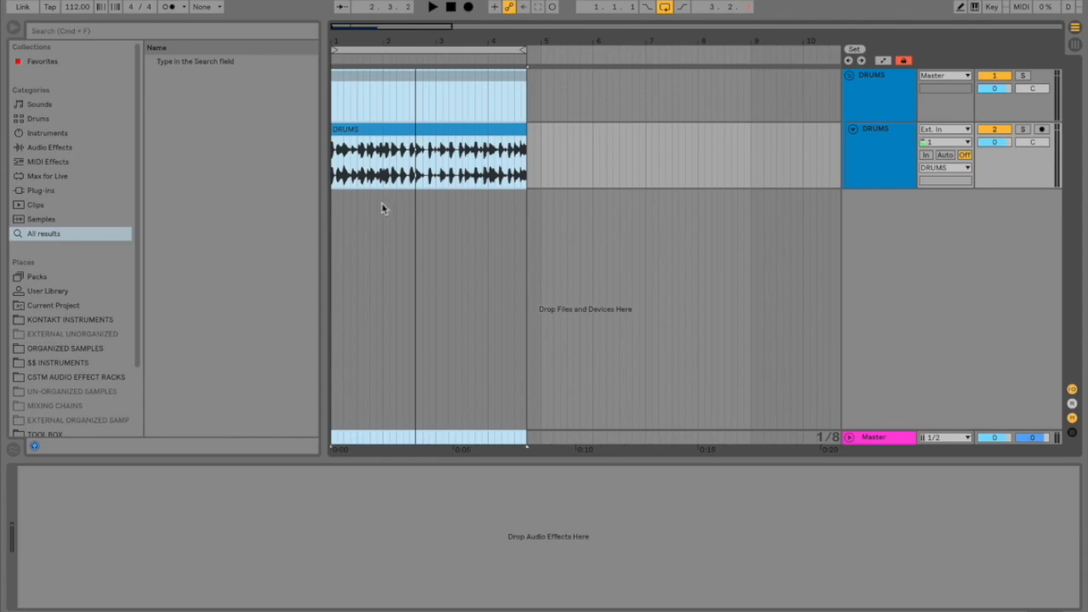
# Play back the unprocessed DRUMS loop and stop it
pyautogui.click(425, 279)
pyautogui.press('space')
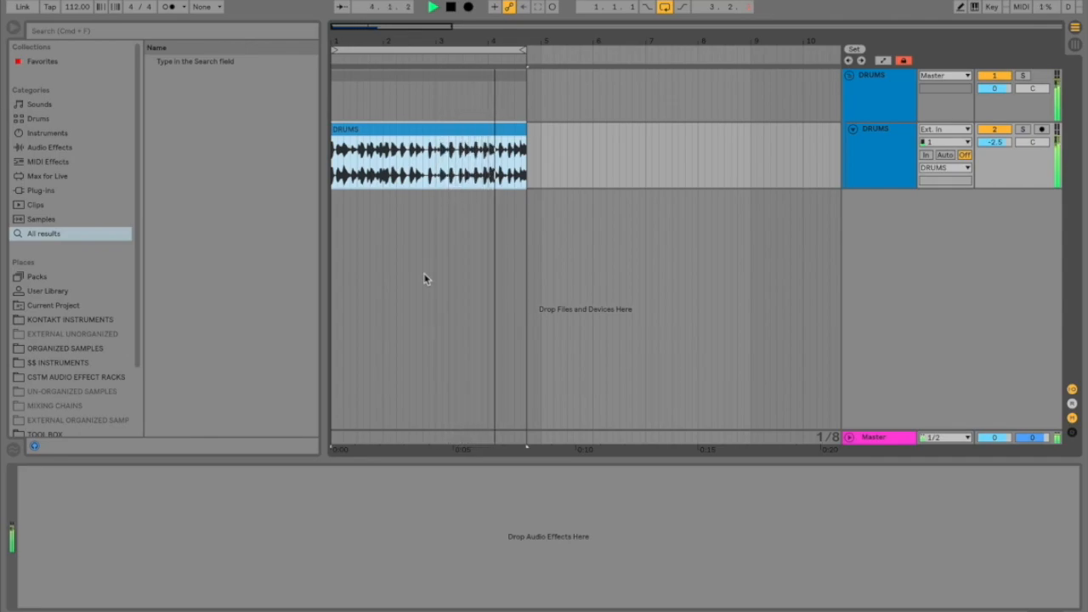
pyautogui.press('space')
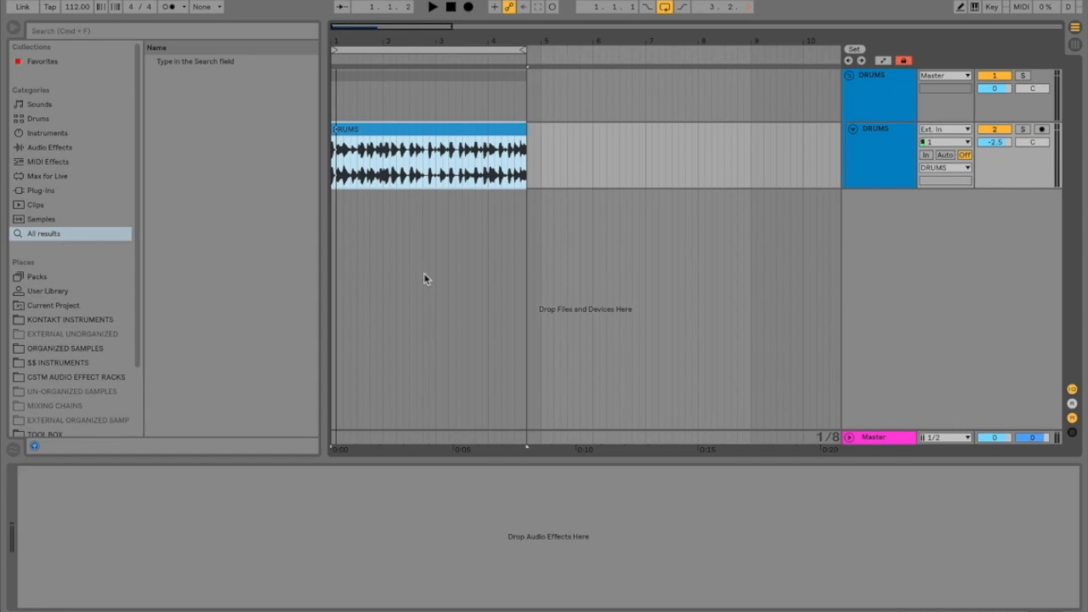
# Add an EQ Eight to the DRUMS audio track and switch off its band 1
pyautogui.press('super+f')
pyautogui.write('EQ')
pyautogui.press('Down')
pyautogui.press('Return')
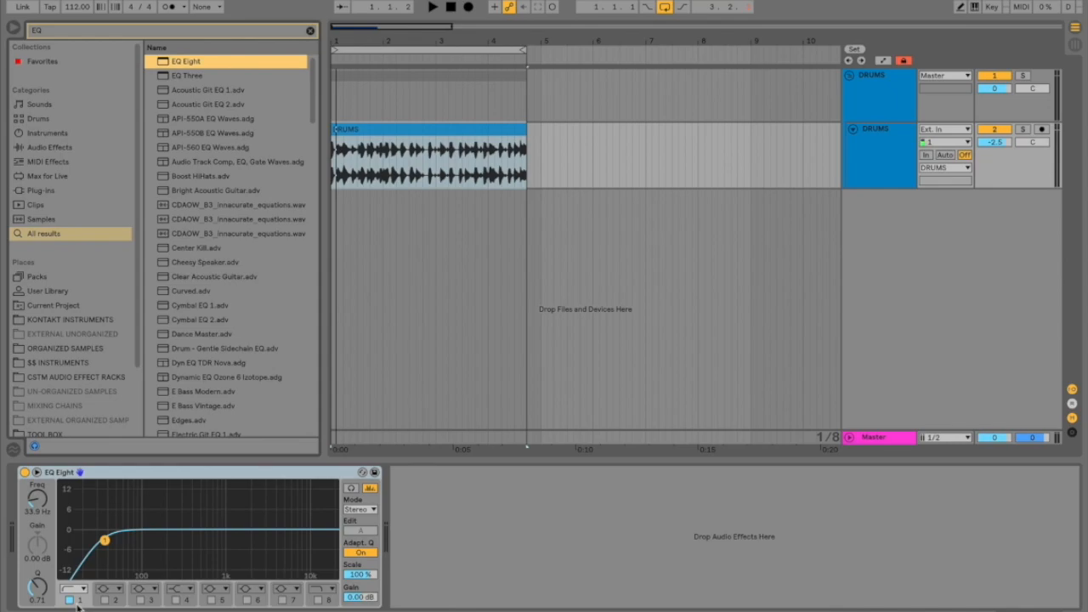
pyautogui.click(73, 601)
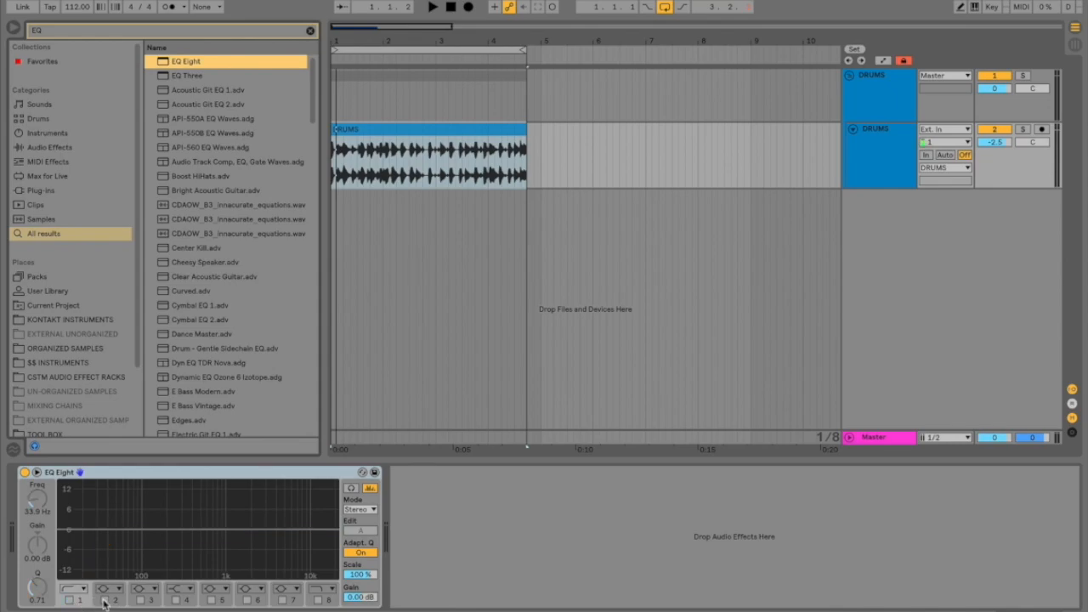
# Enable EQ bands 2 and 5, boosting about 0.62 dB at 102 Hz and 1.36 dB at 5.05 kHz
pyautogui.click(104, 600)
pyautogui.moveTo(184, 529); pyautogui.dragTo(143, 528)
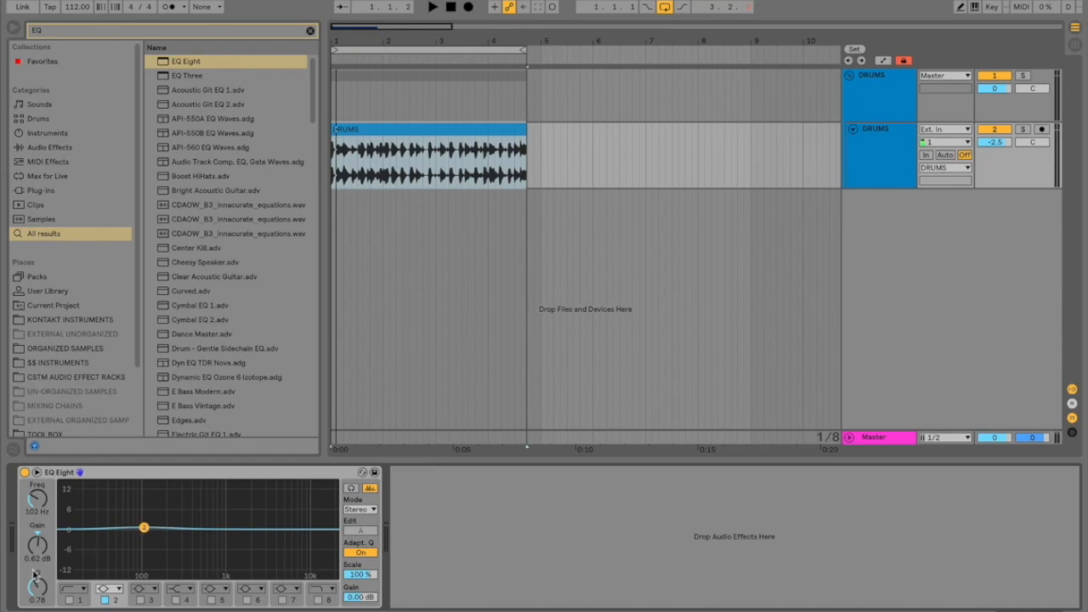
pyautogui.click(211, 600)
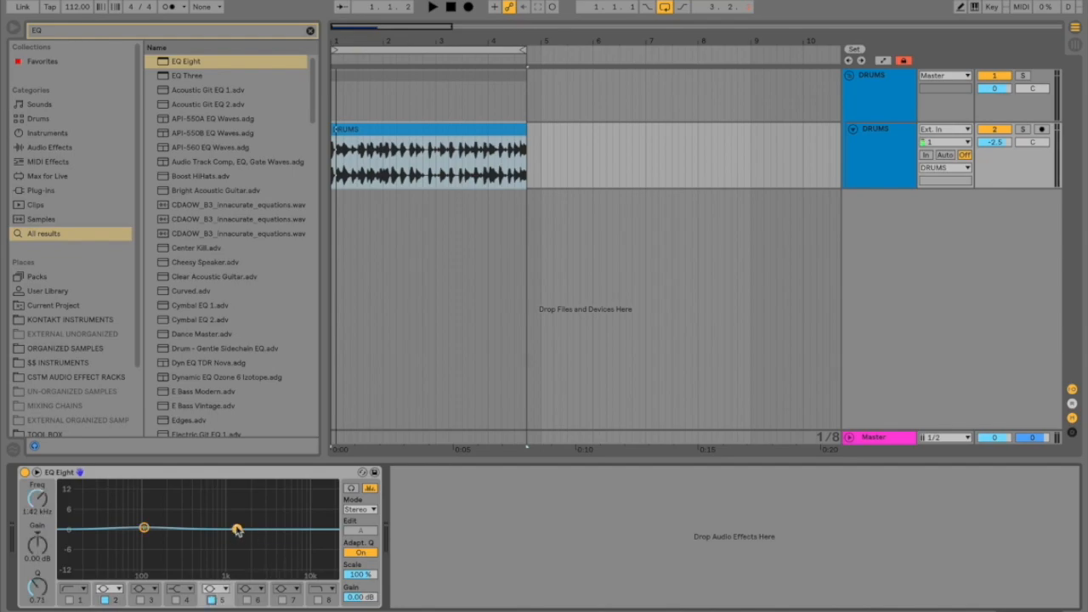
pyautogui.moveTo(237, 529); pyautogui.dragTo(282, 525)
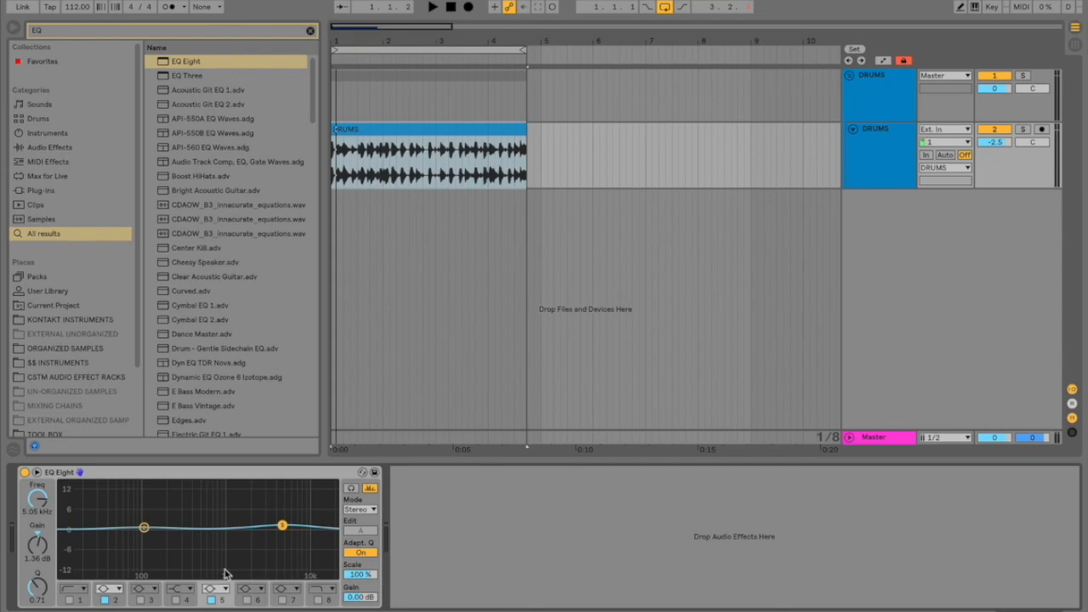
# Enable EQ band 6 as a wide cut of about -0.48 dB at 825 Hz with a Q of 0.50
pyautogui.click(247, 600)
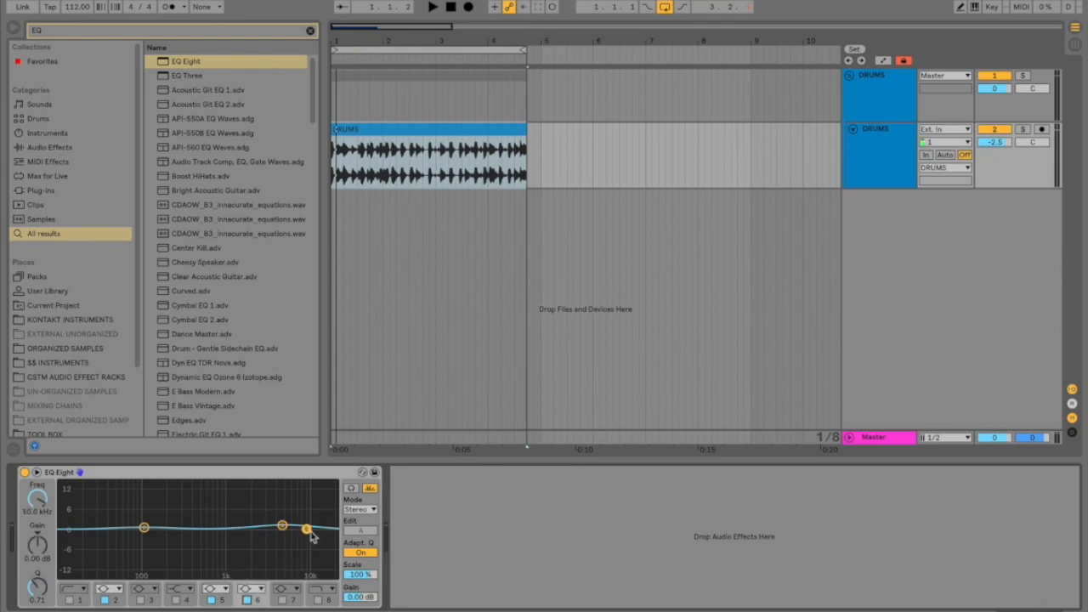
pyautogui.moveTo(307, 529); pyautogui.dragTo(217, 534)
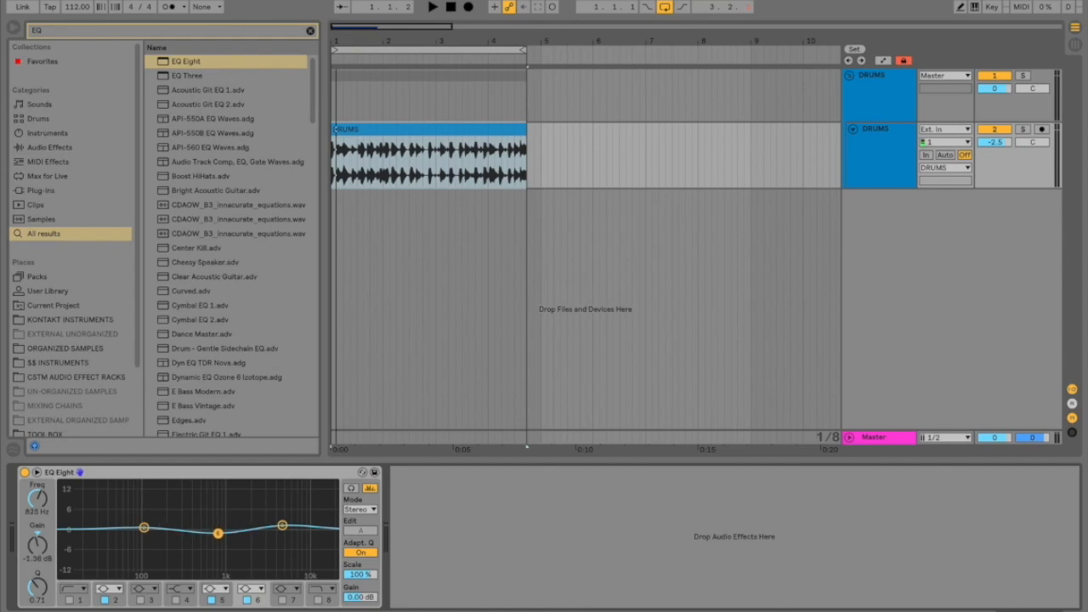
pyautogui.moveTo(36, 588); pyautogui.dragTo(37, 595)
pyautogui.moveTo(38, 545); pyautogui.dragTo(37, 538)
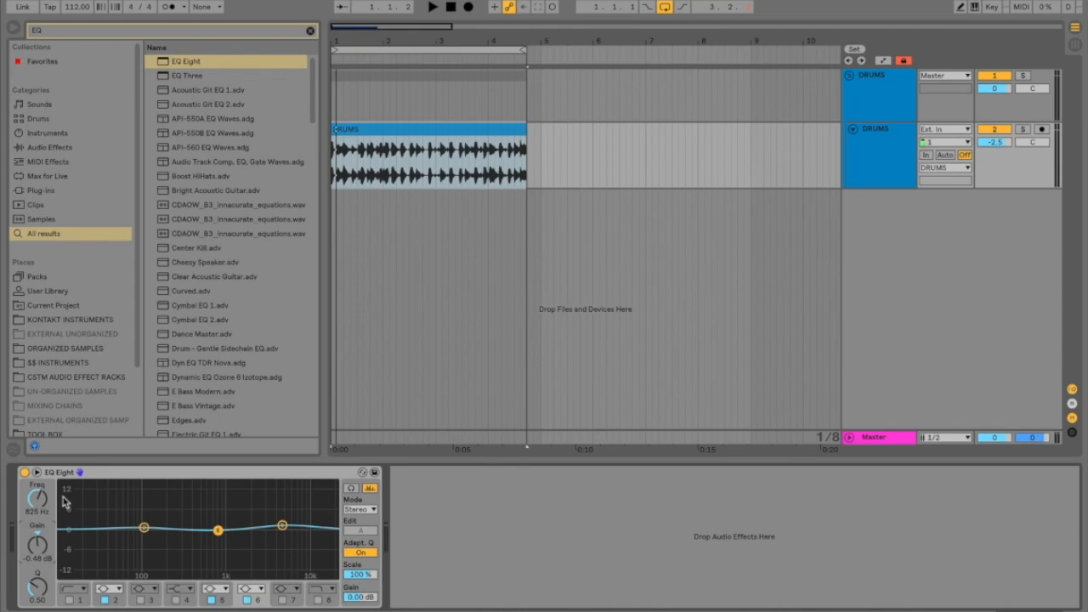
# Compare the drum loop with EQ Eight active and bypassed, leaving the EQ switched on
pyautogui.press('space')
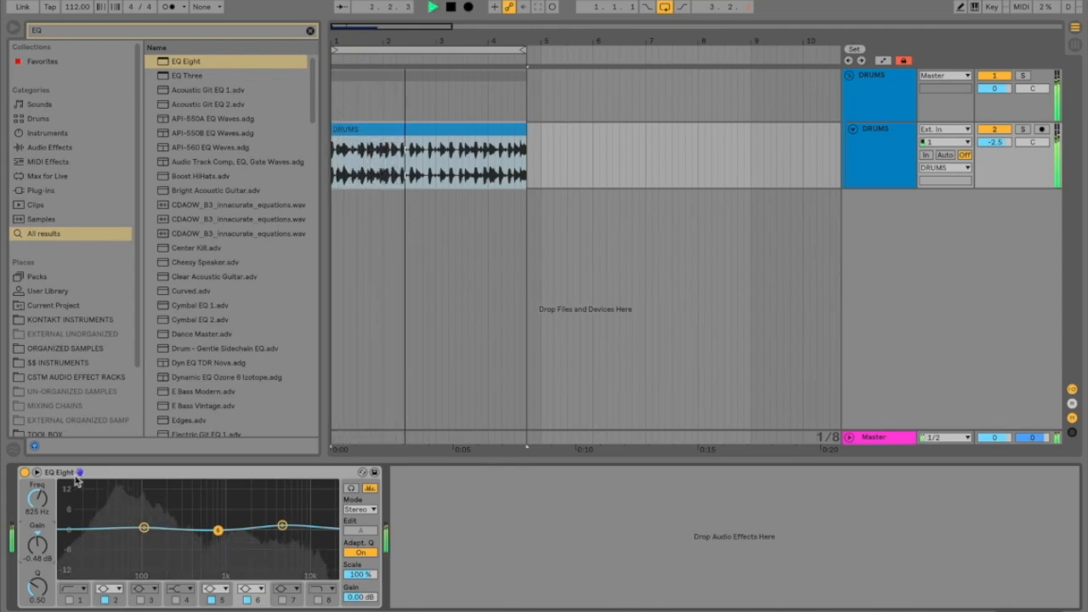
pyautogui.press('space')
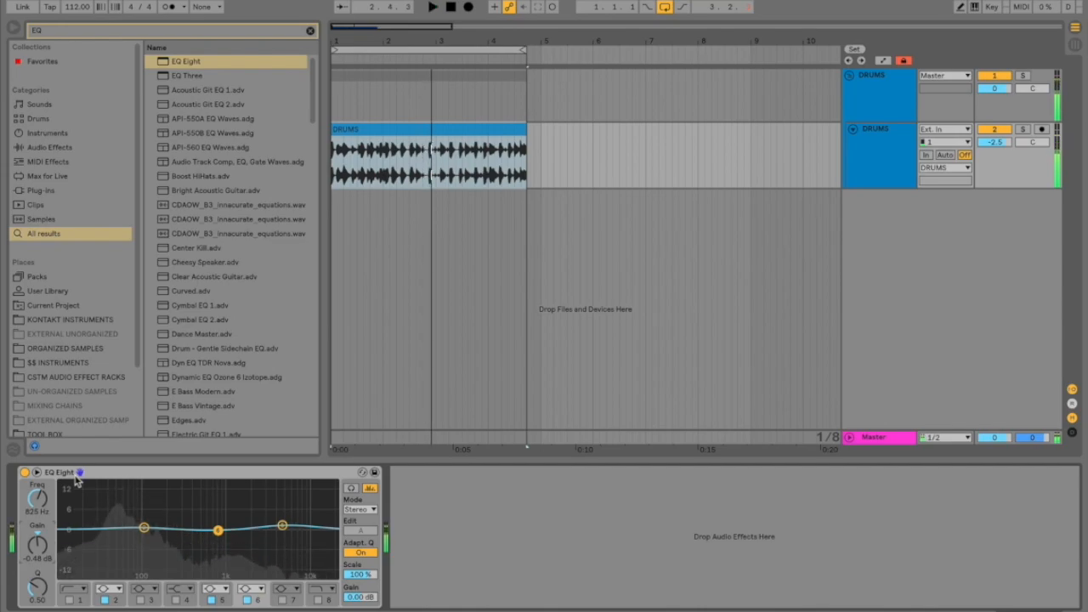
pyautogui.click(26, 473)
pyautogui.press('space')
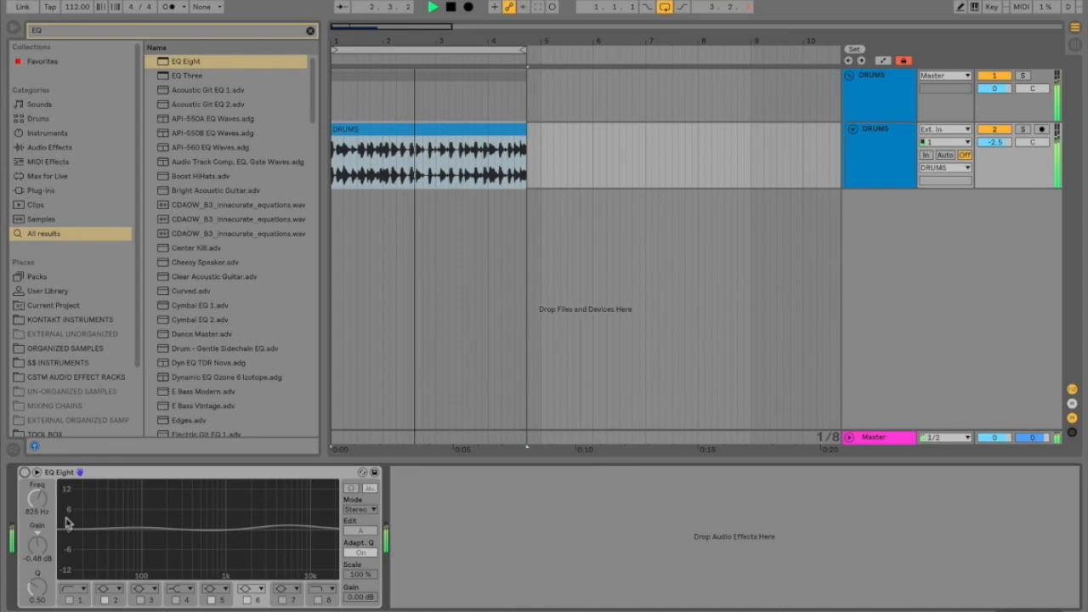
pyautogui.press('space')
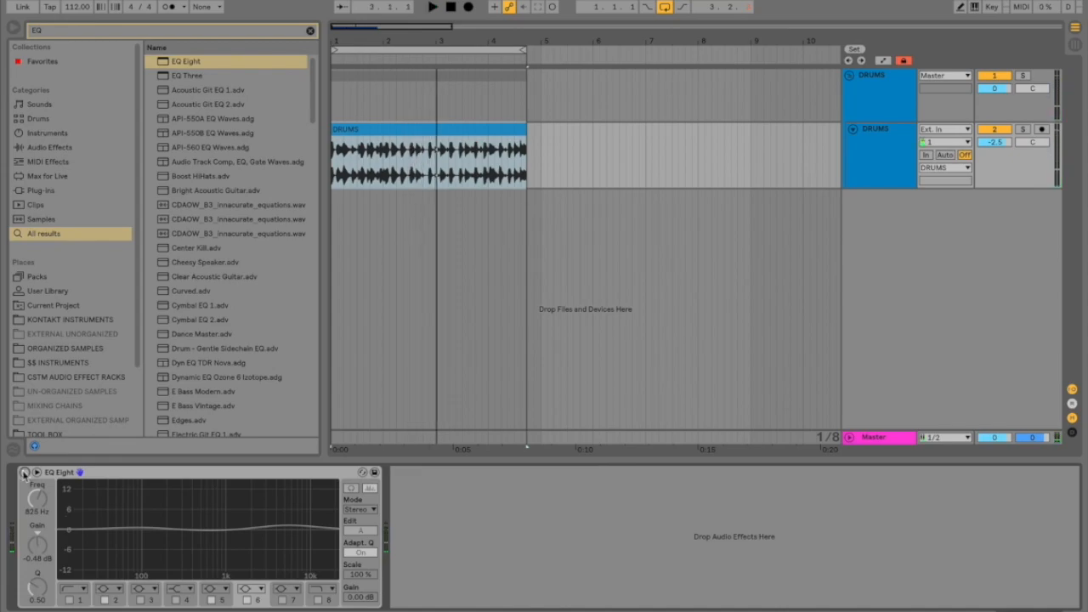
pyautogui.click(25, 473)
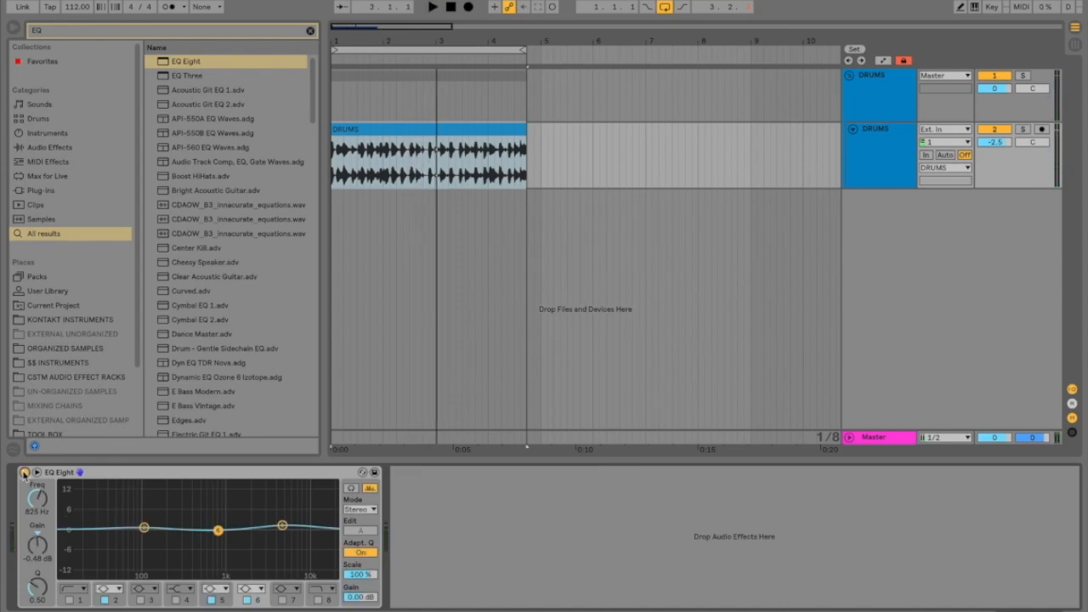
# Add a Compressor after the EQ with ratio 2.60:1, attack 11.4 ms and release 62.7 ms
pyautogui.hotkey('ctrl', 'f')
pyautogui.write('COMP')
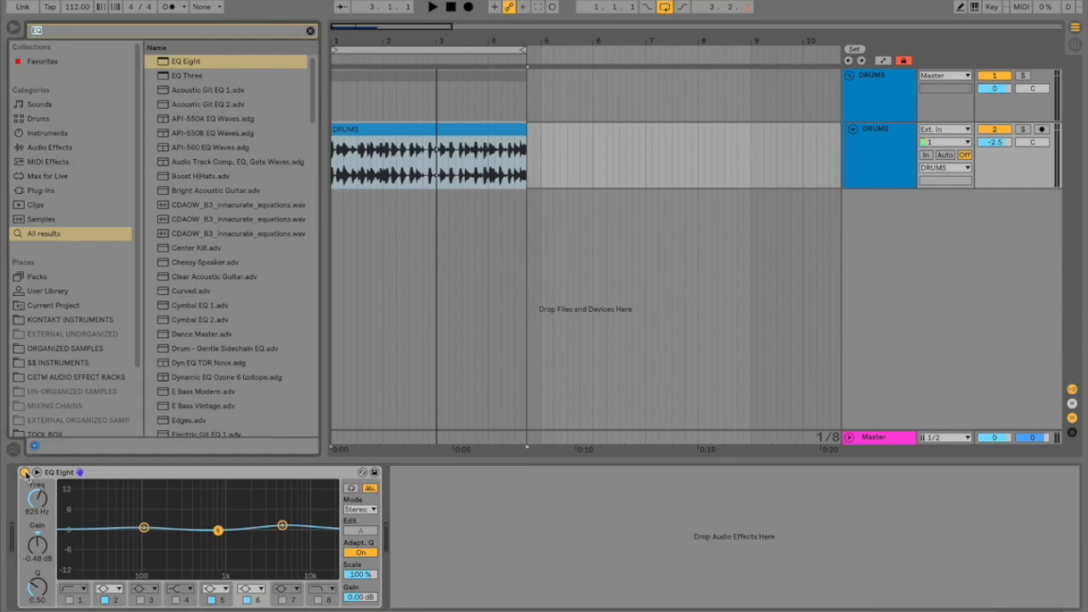
pyautogui.press('Return')
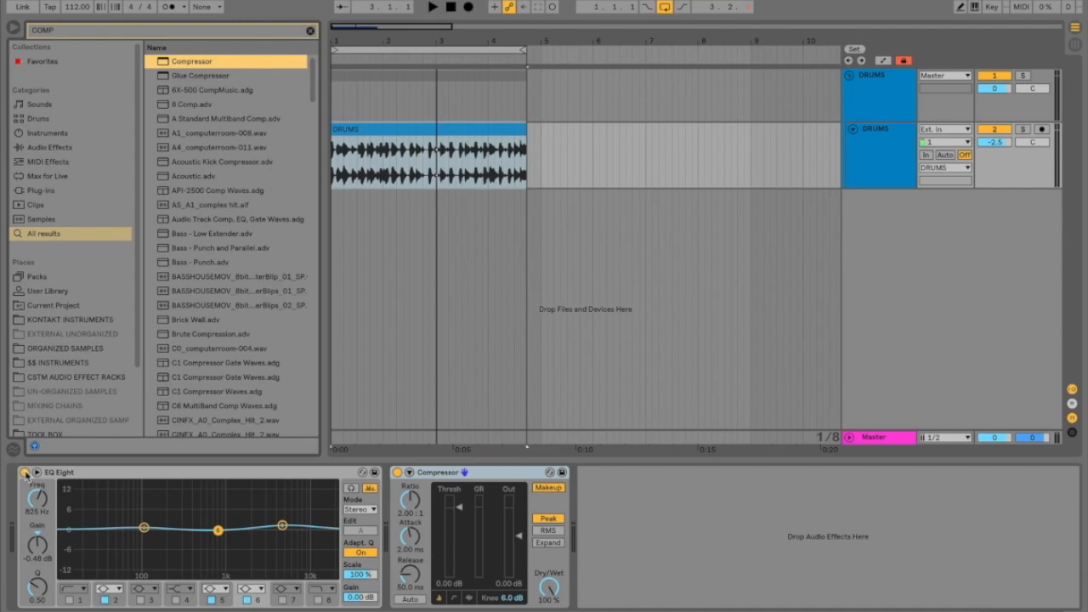
pyautogui.moveTo(409, 500); pyautogui.dragTo(410, 495)
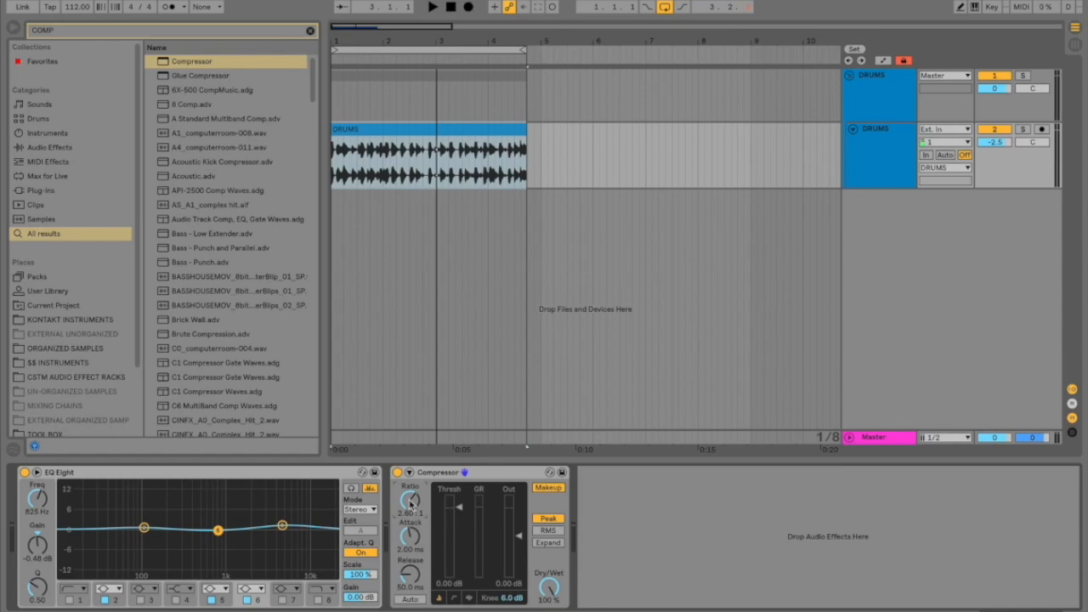
pyautogui.moveTo(410, 535); pyautogui.dragTo(413, 538)
pyautogui.moveTo(409, 575); pyautogui.dragTo(409, 569)
# Lower the Compressor's threshold to -5.01 dB while the drum loop plays
pyautogui.press('space')
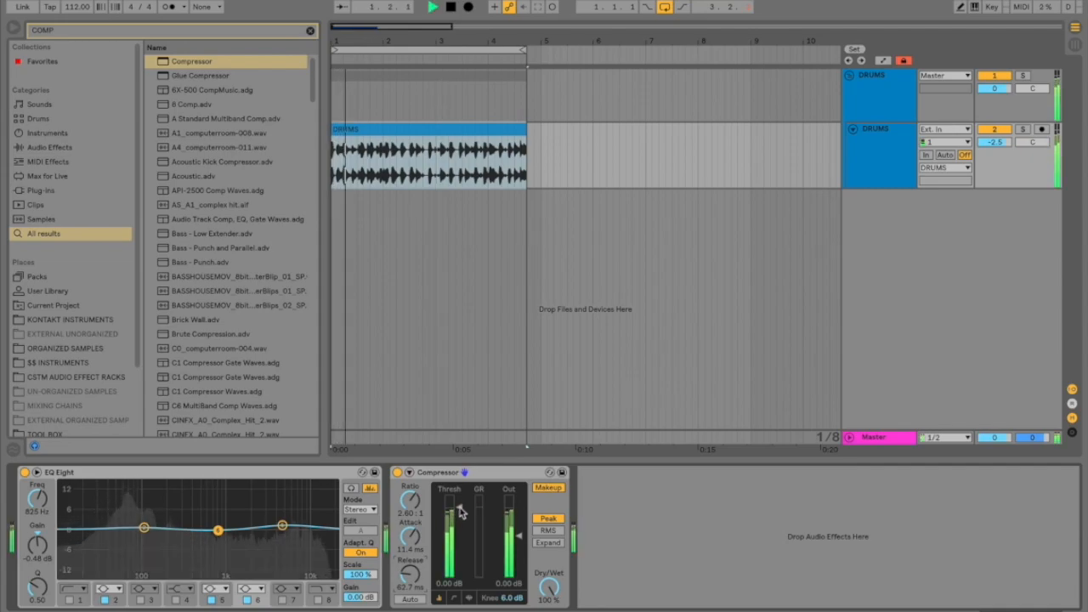
pyautogui.moveTo(459, 508); pyautogui.dragTo(460, 522)
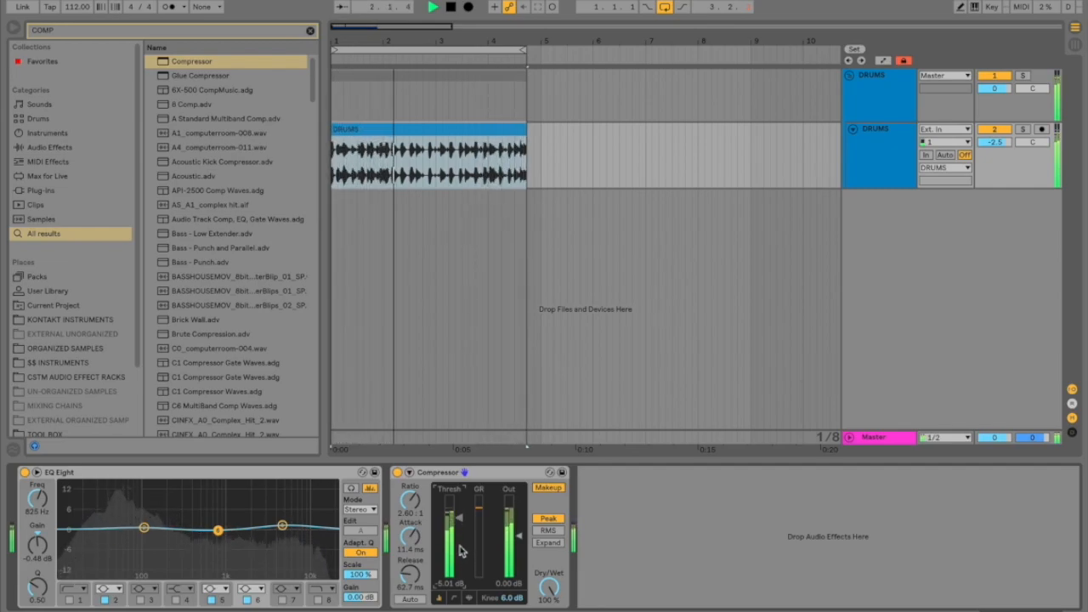
pyautogui.press('space')
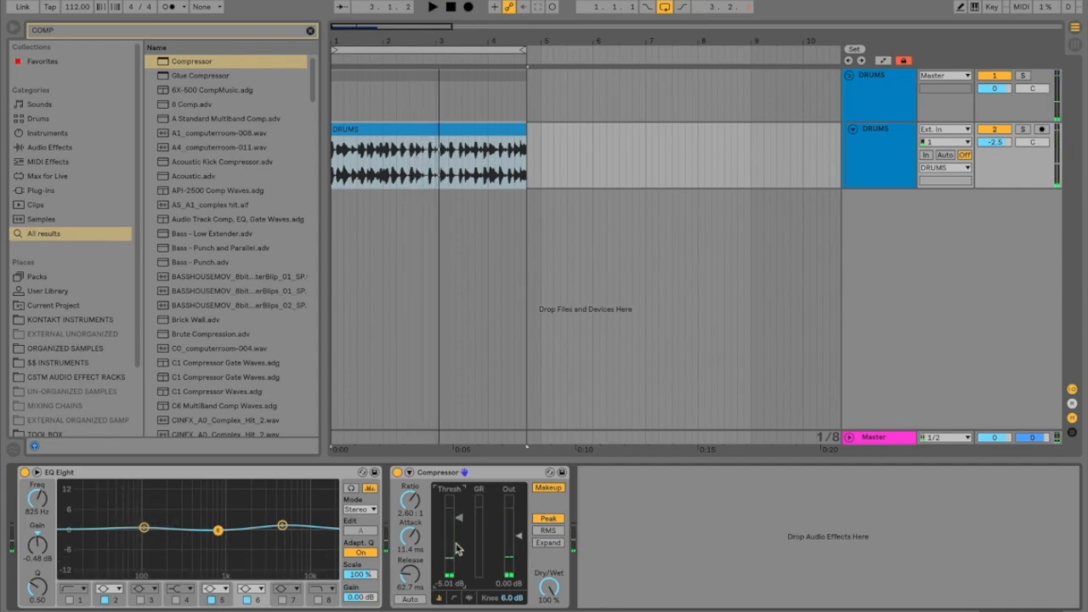
# Compare the drum loop with the Compressor bypassed and active, leaving it switched on
pyautogui.click(396, 473)
pyautogui.press('space')
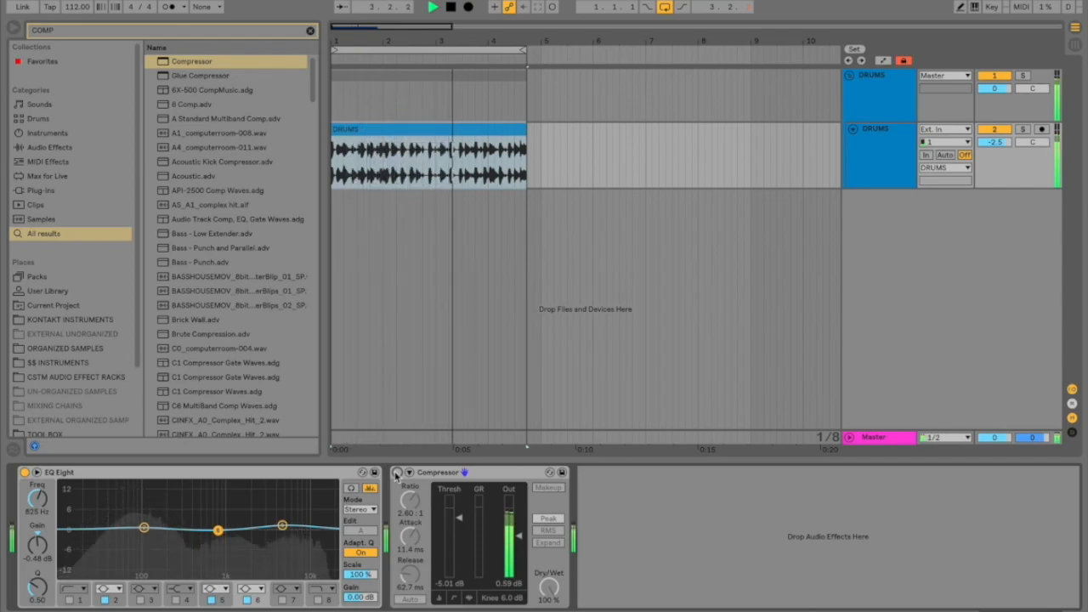
pyautogui.press('space')
pyautogui.click(396, 473)
pyautogui.press('space')
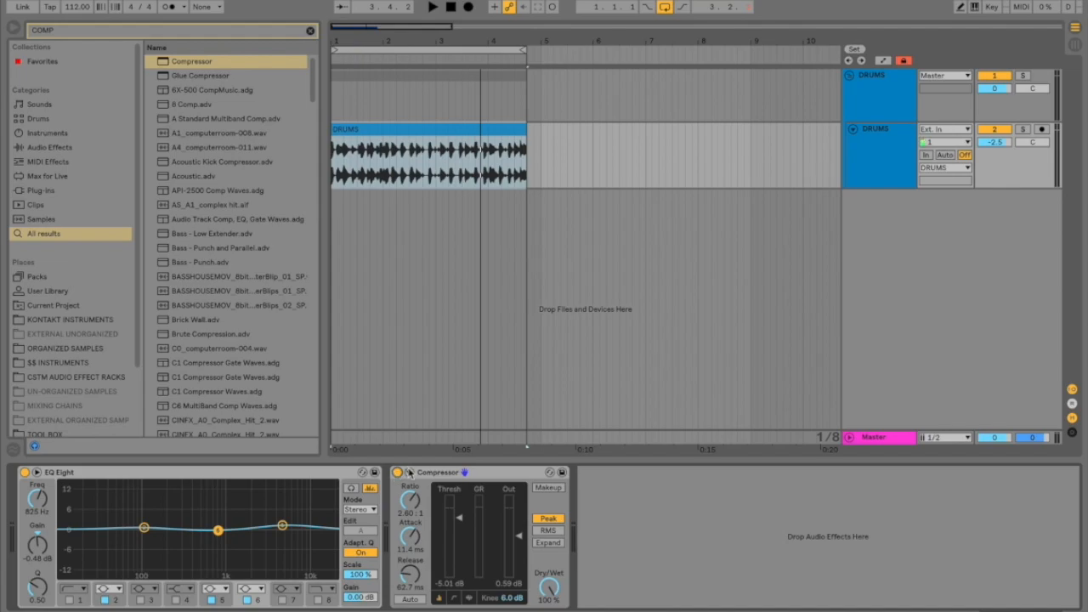
# Search the browser for "SAT" and add a Saturator after the Compressor
pyautogui.click(311, 32)
pyautogui.click(269, 36)
pyautogui.write('SAT')
pyautogui.press('Return')
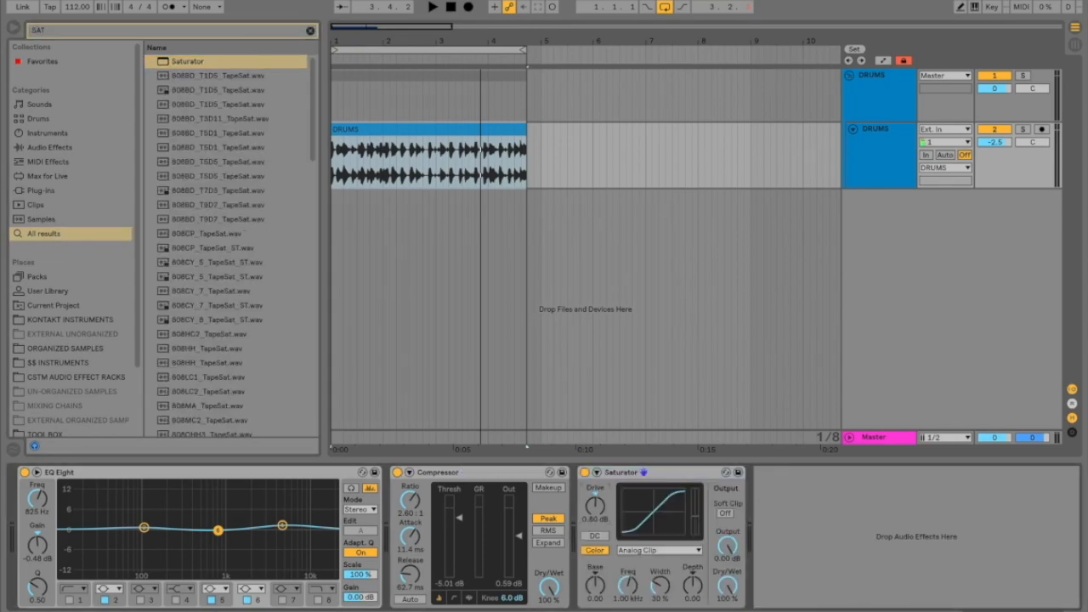
# Set the Saturator's drive to 2.11 dB, its curve to Soft Sine and its dry/wet to 20.6 %
pyautogui.moveTo(595, 505); pyautogui.dragTo(595, 503)
pyautogui.click(642, 554)
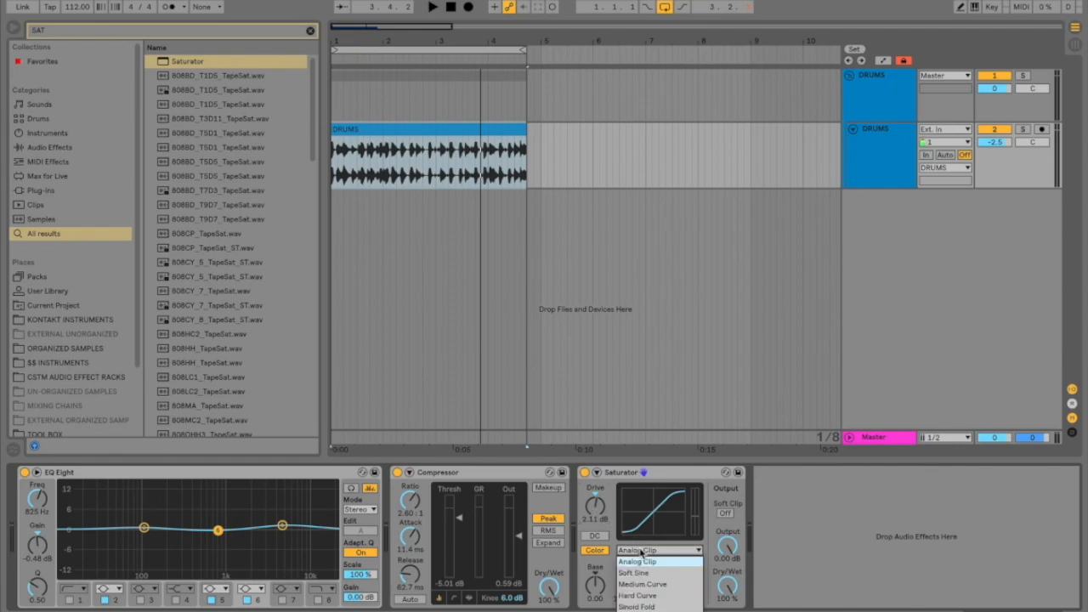
pyautogui.click(658, 561)
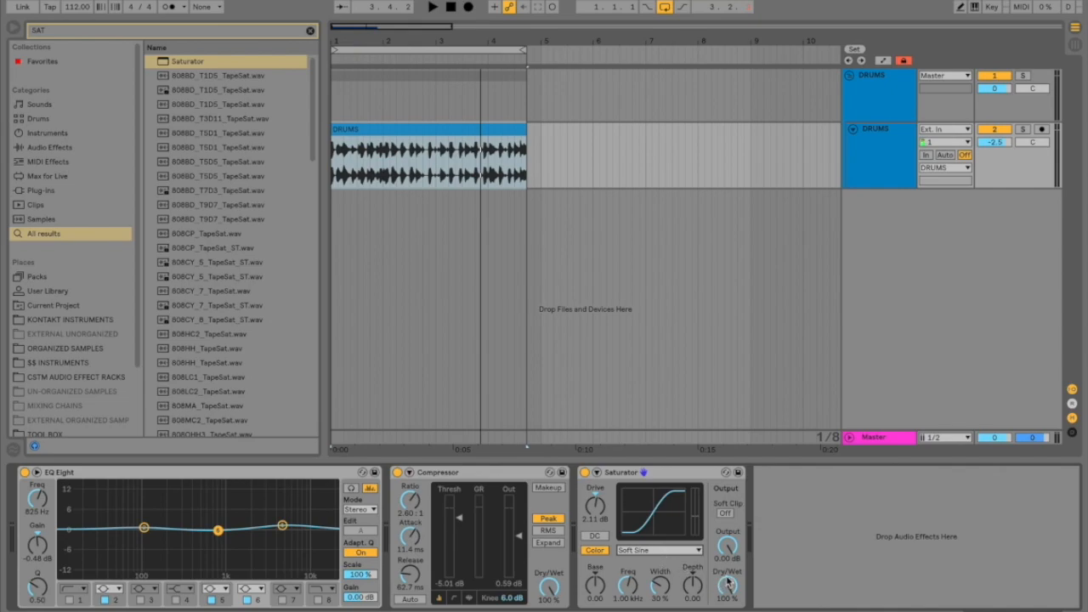
pyautogui.moveTo(727, 584); pyautogui.dragTo(726, 604)
# Audition the saturated drums and lower the Saturator's output to -2.00 dB
pyautogui.press('space')
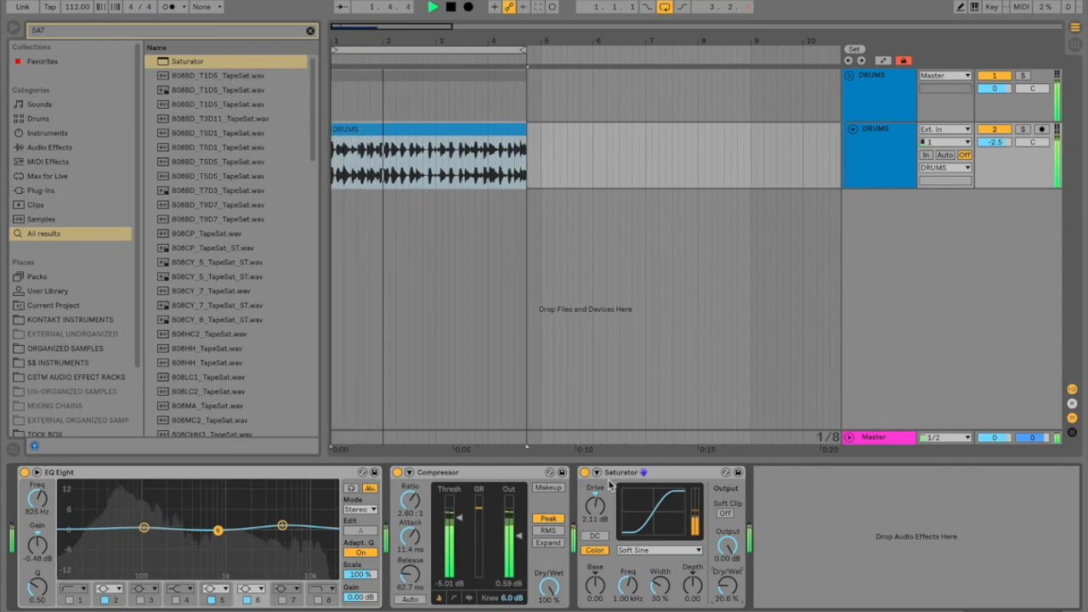
pyautogui.press('space')
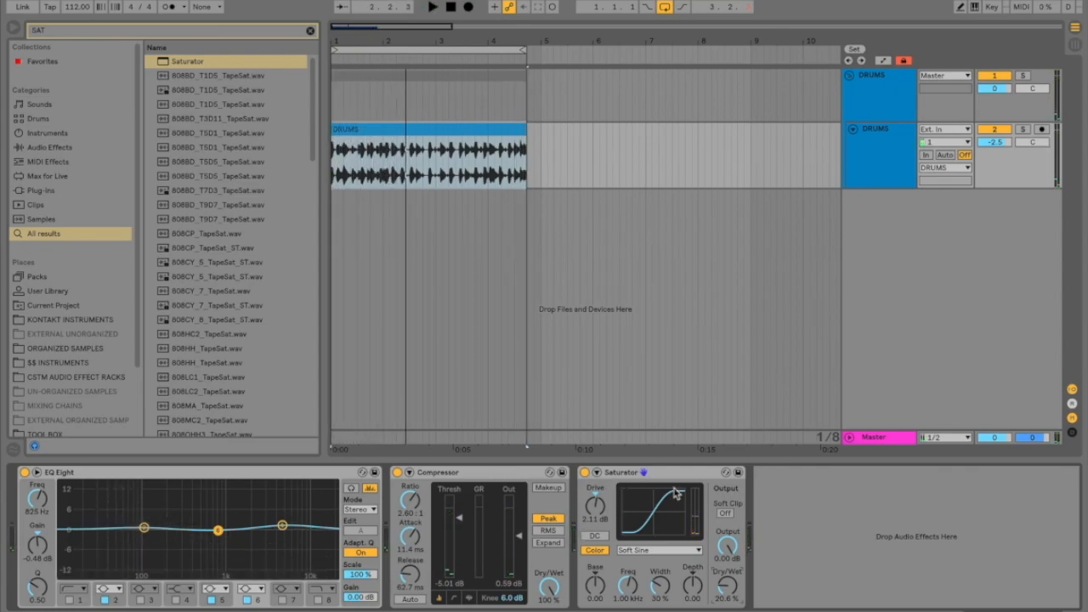
pyautogui.moveTo(729, 547); pyautogui.dragTo(730, 550)
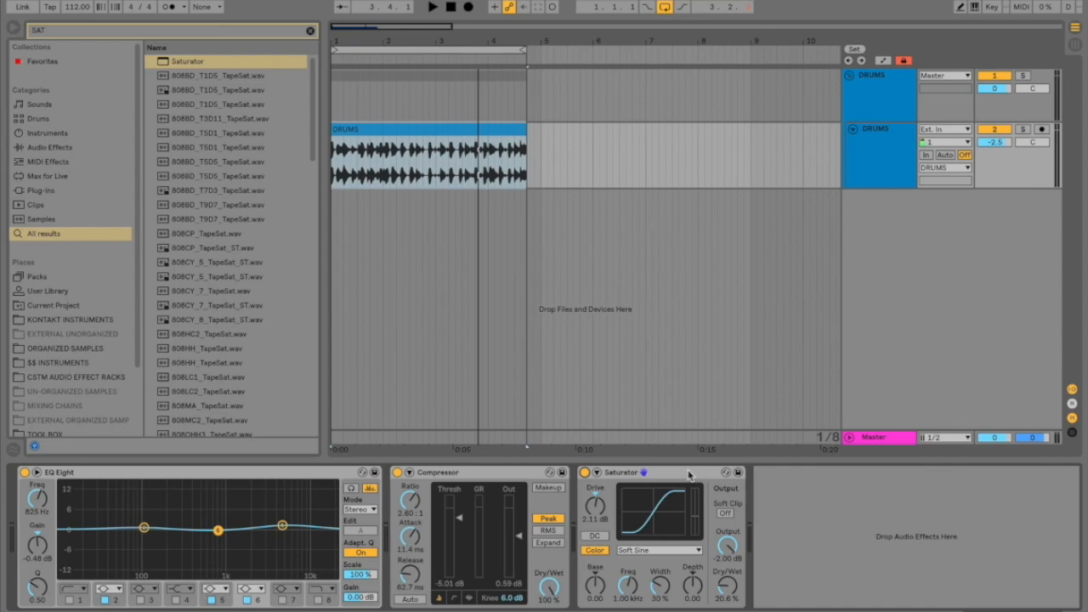
# Search the browser for "COMPR" and add a second Compressor after the Saturator
pyautogui.hotkey('ctrl', 'f')
pyautogui.write('COMPR')
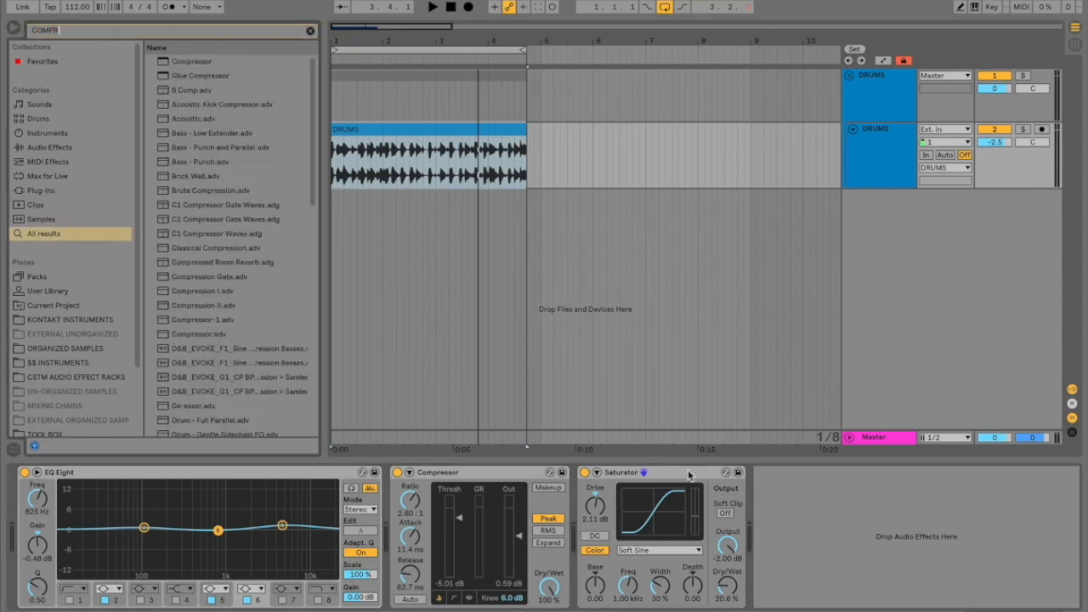
pyautogui.press('Down')
pyautogui.press('Return')
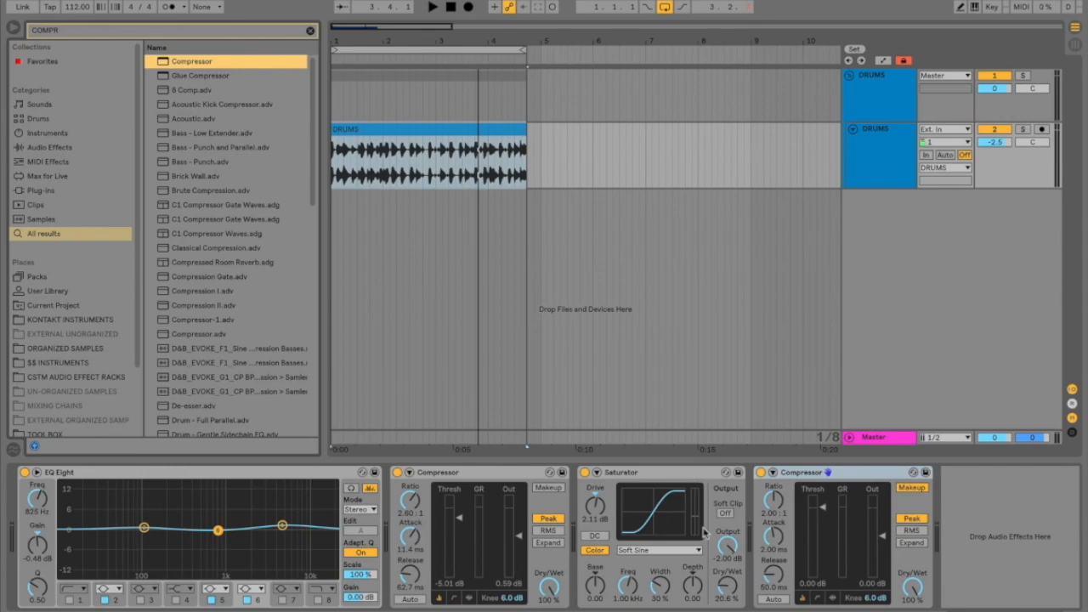
# Set the second Compressor to ratio 15.8:1, attack 13.6 ms and release 146 ms, with Makeup off
pyautogui.moveTo(774, 502)
pyautogui.mouseDown()
pyautogui.moveTo(774, 468)
pyautogui.moveTo(776, 507)
pyautogui.mouseUp()
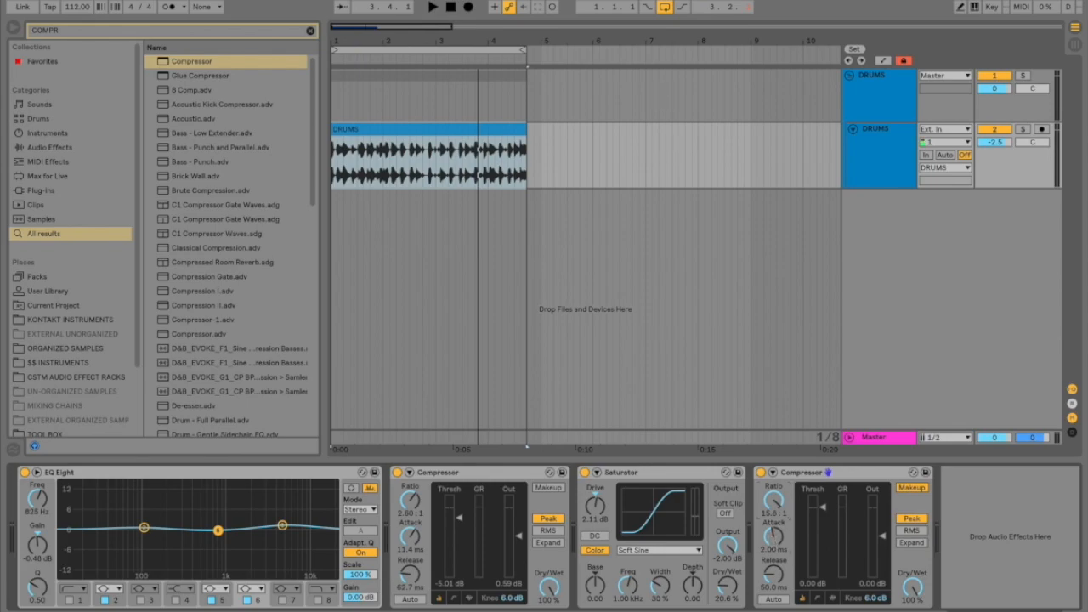
pyautogui.moveTo(774, 536); pyautogui.dragTo(774, 521)
pyautogui.moveTo(773, 575); pyautogui.dragTo(773, 570)
pyautogui.click(910, 488)
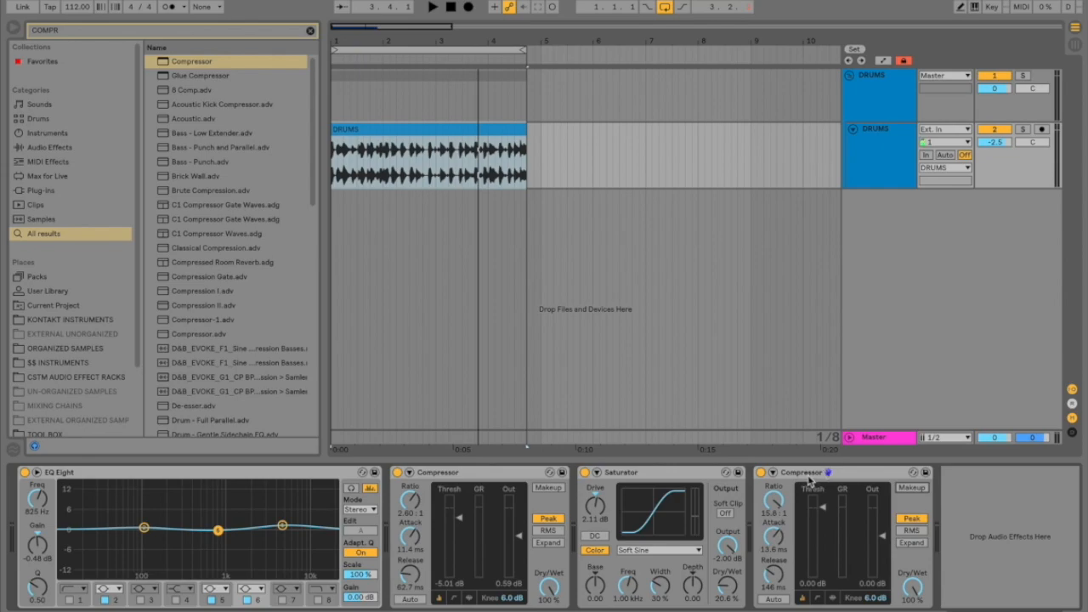
# Lower the second Compressor's threshold to -32.0 dB and audition the drum loop
pyautogui.moveTo(809, 481); pyautogui.dragTo(809, 536)
pyautogui.press('space')
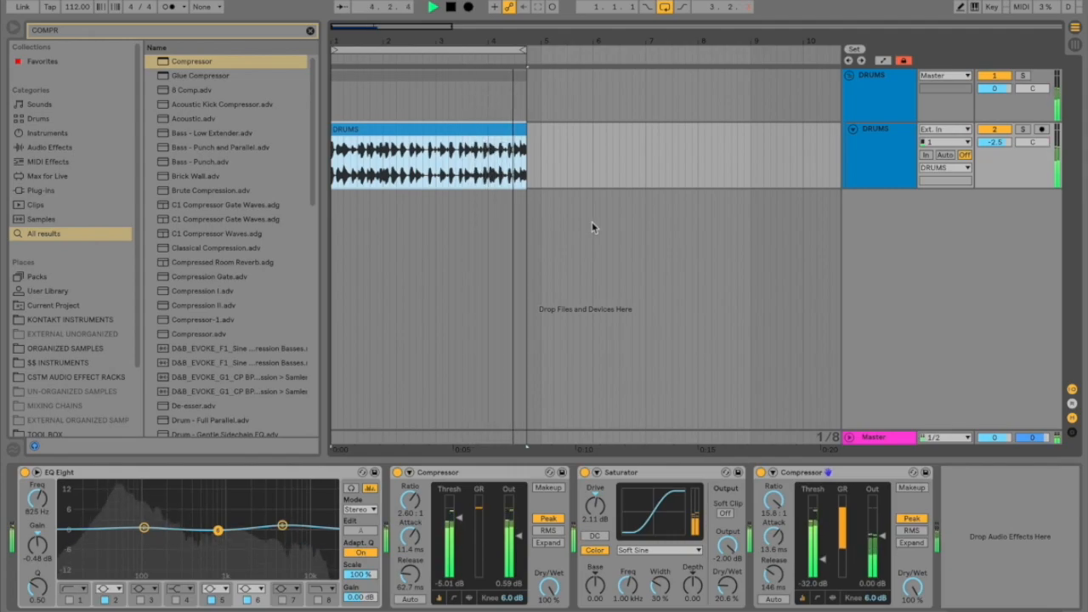
pyautogui.press('space')
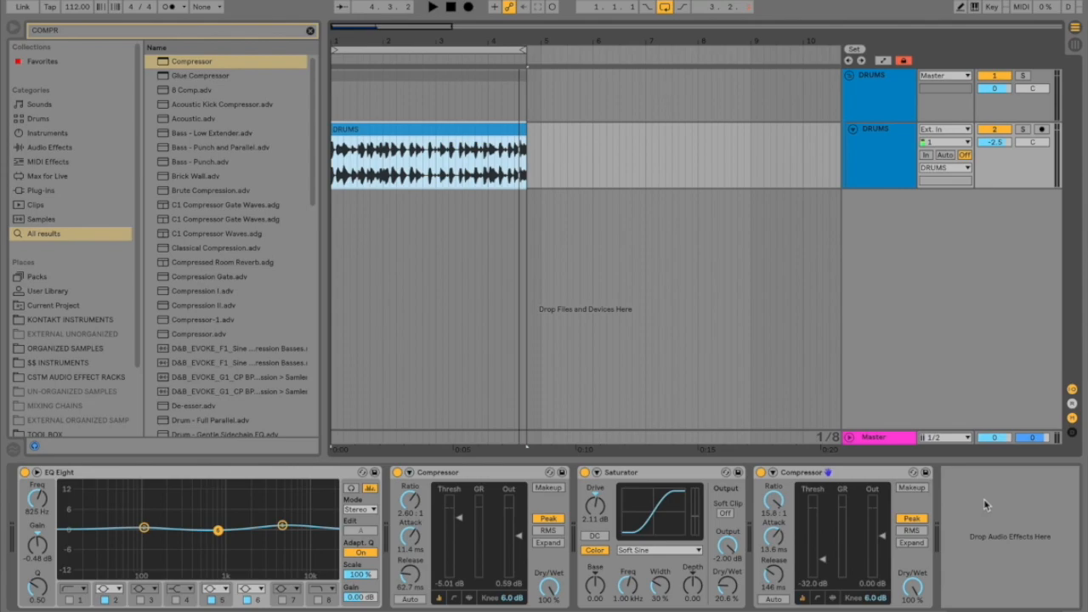
# Set the second Compressor's Dry/Wet to 27 % and audition the drum loop
pyautogui.moveTo(912, 587); pyautogui.dragTo(912, 608)
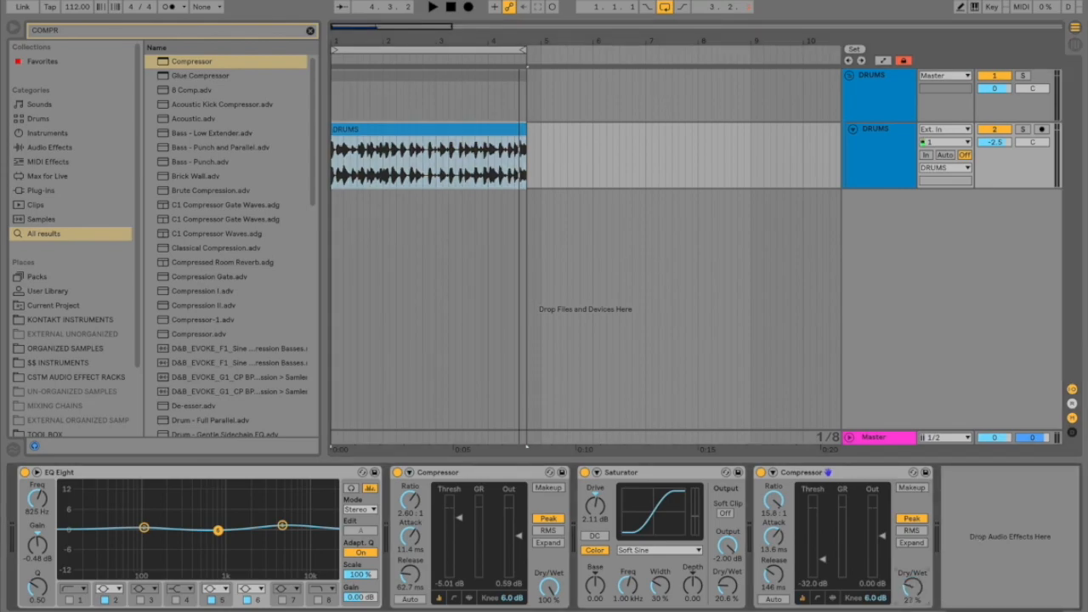
pyautogui.moveTo(916, 586); pyautogui.dragTo(916, 583)
pyautogui.press('space')
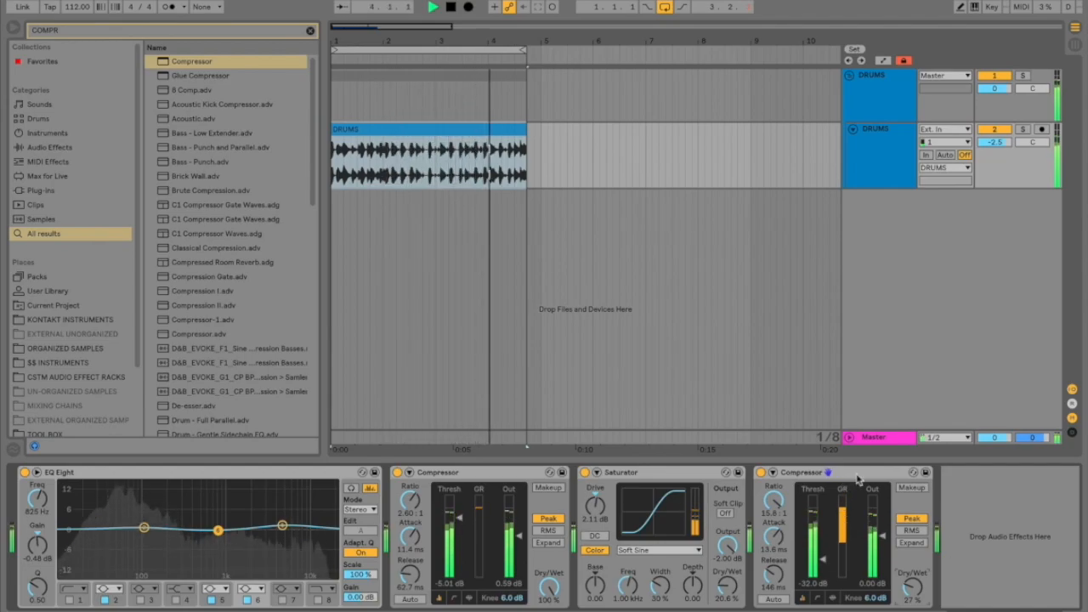
pyautogui.press('space')
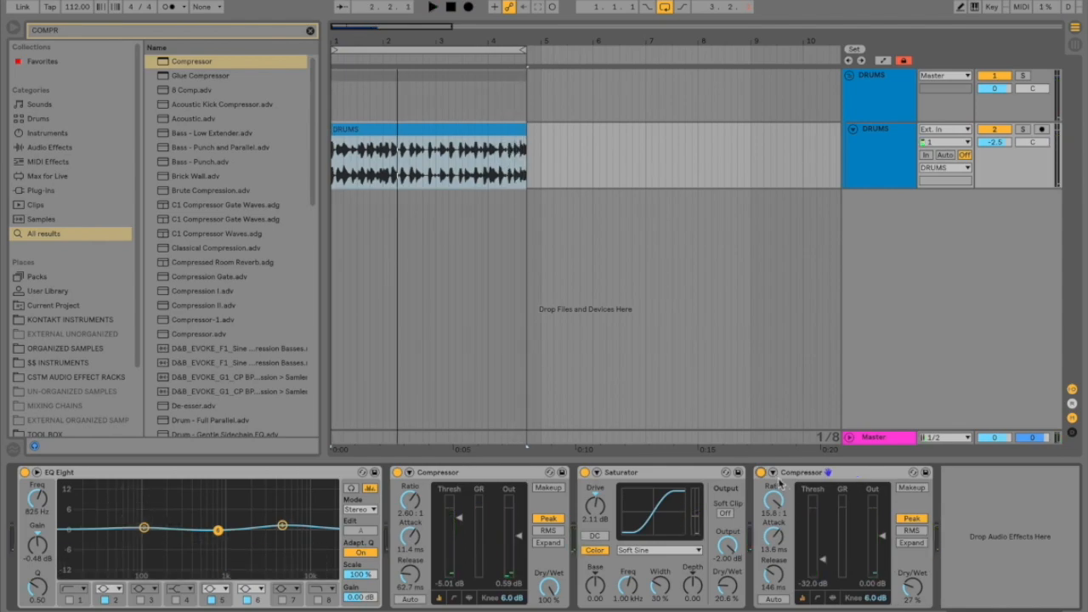
# Raise the second Compressor's output to 12.9 dB during playback and compare the drums with it bypassed and active
pyautogui.press('space')
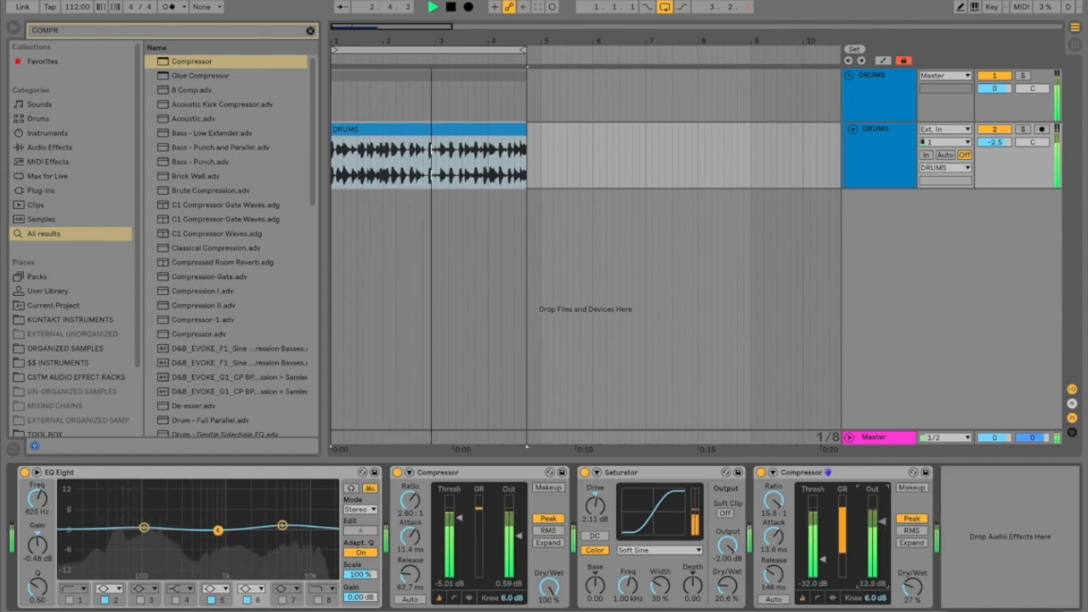
pyautogui.click(761, 473)
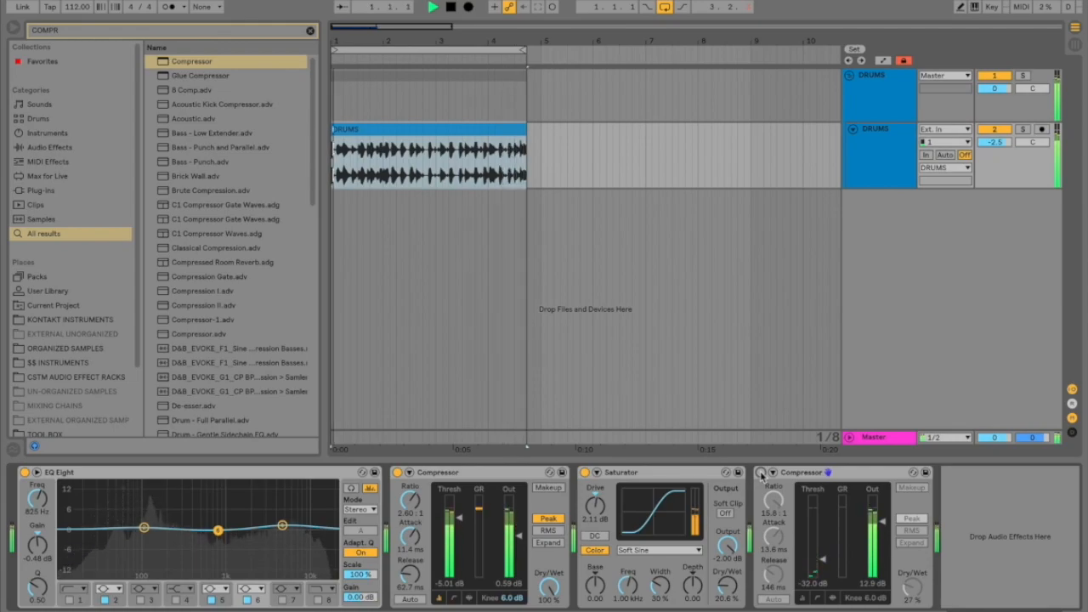
pyautogui.click(761, 473)
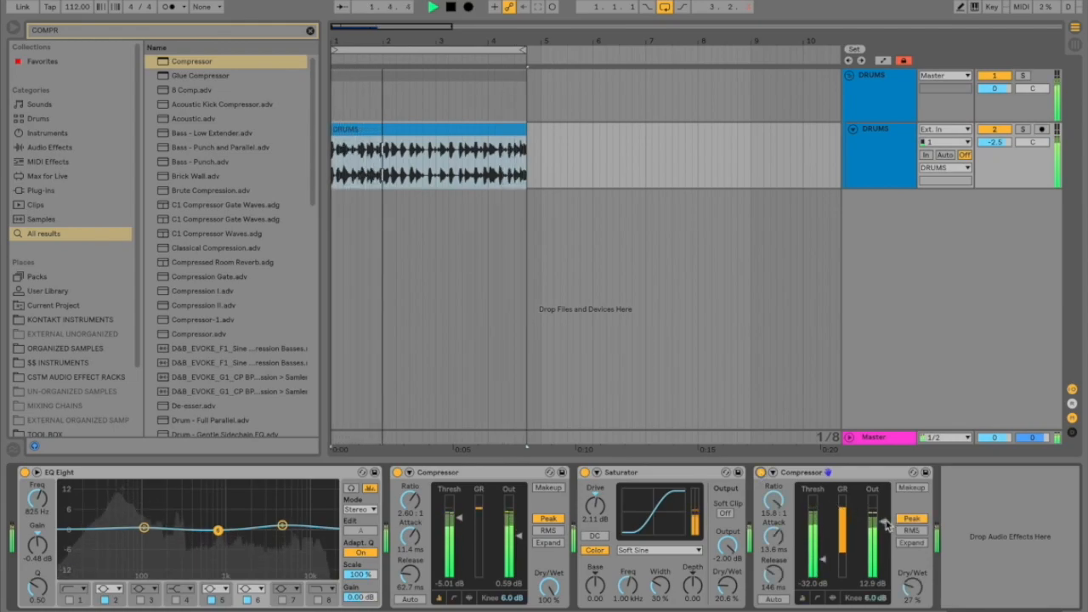
pyautogui.click(761, 472)
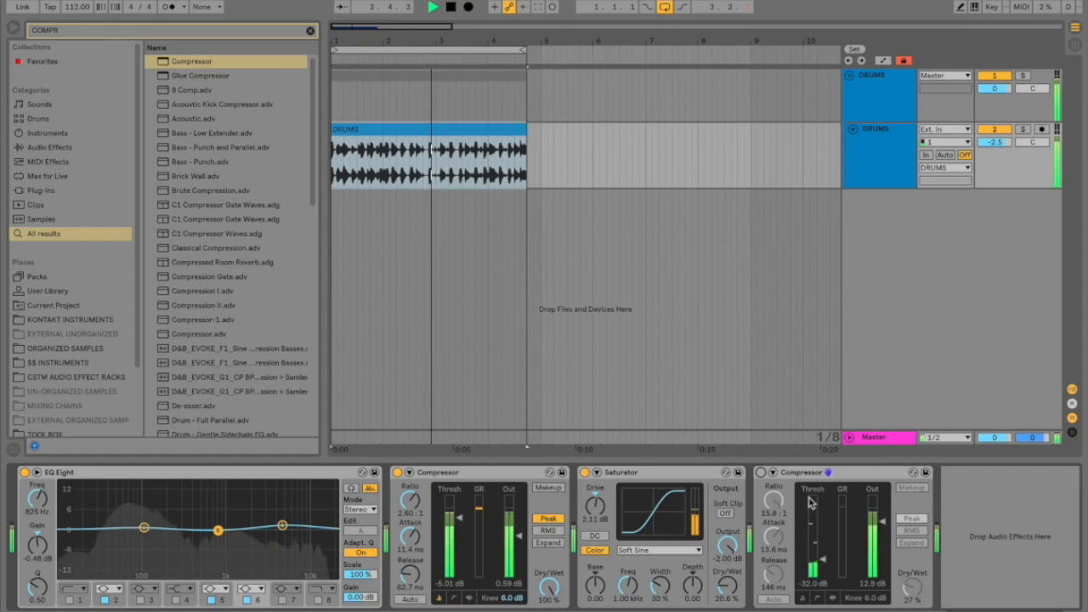
pyautogui.click(761, 473)
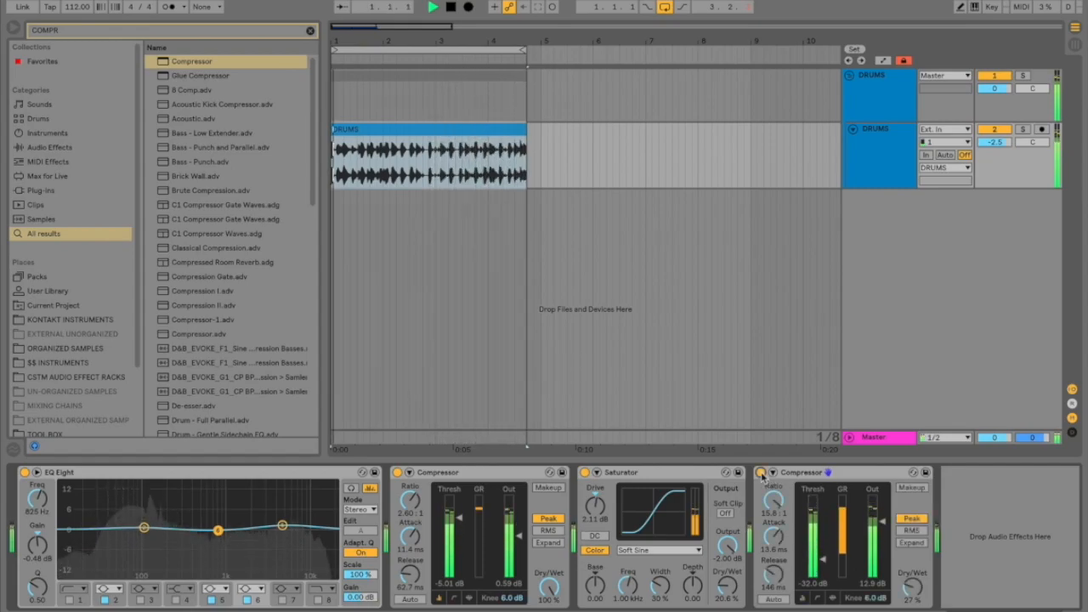
pyautogui.press('space')
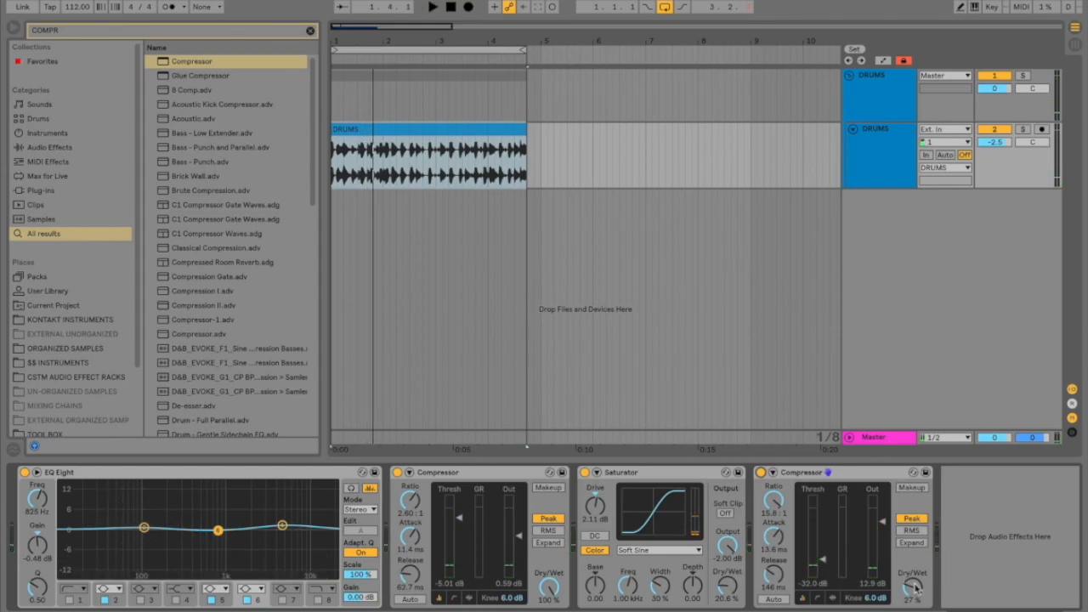
# Reduce the second Compressor's Dry/Wet to 20 % and lower its output to 10.9 dB during playback
pyautogui.moveTo(918, 589); pyautogui.dragTo(918, 597)
pyautogui.press('space')
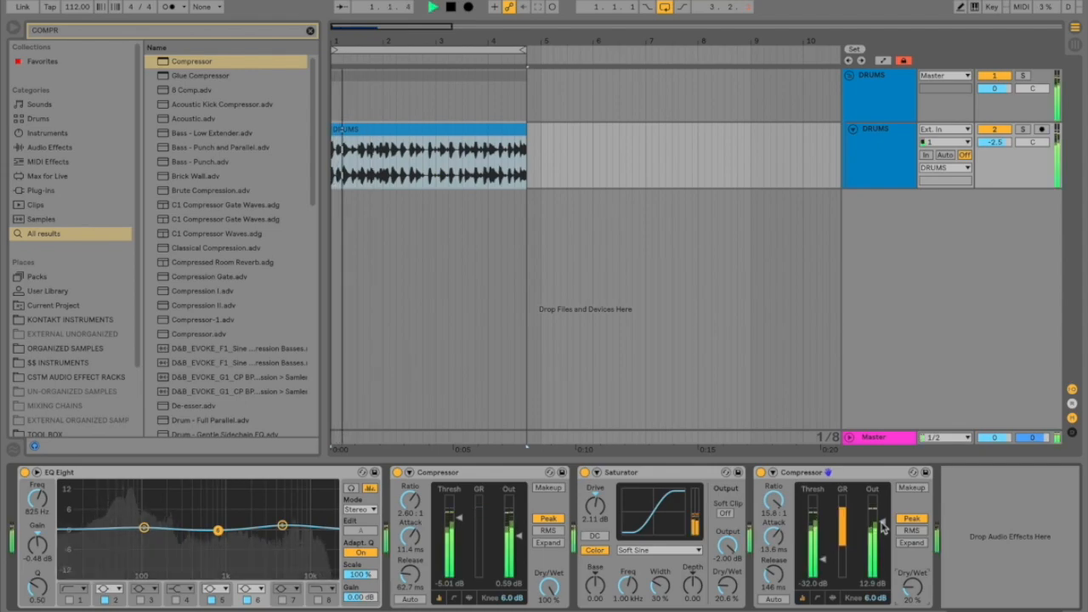
pyautogui.moveTo(882, 521); pyautogui.dragTo(883, 524)
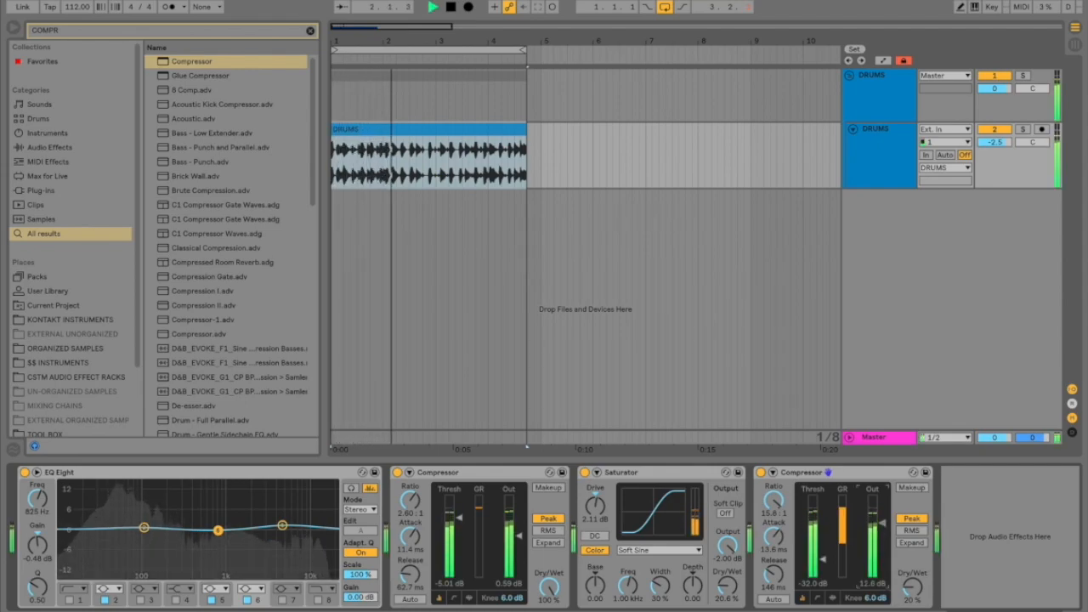
# Compare the drums with the second Compressor bypassed and active, and lower its output to 10.4 dB
pyautogui.click(761, 472)
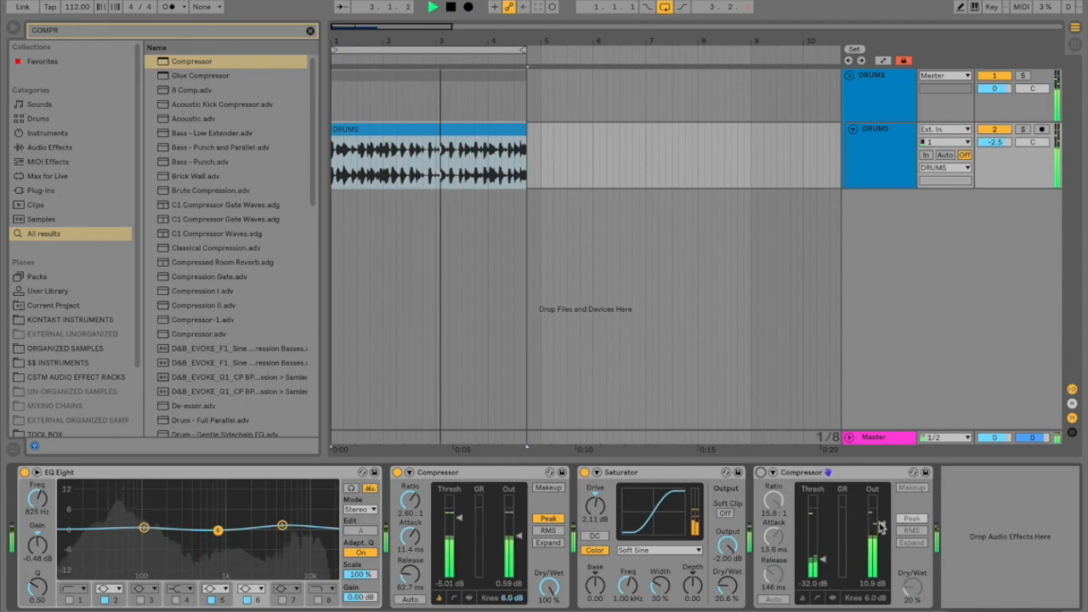
pyautogui.click(760, 472)
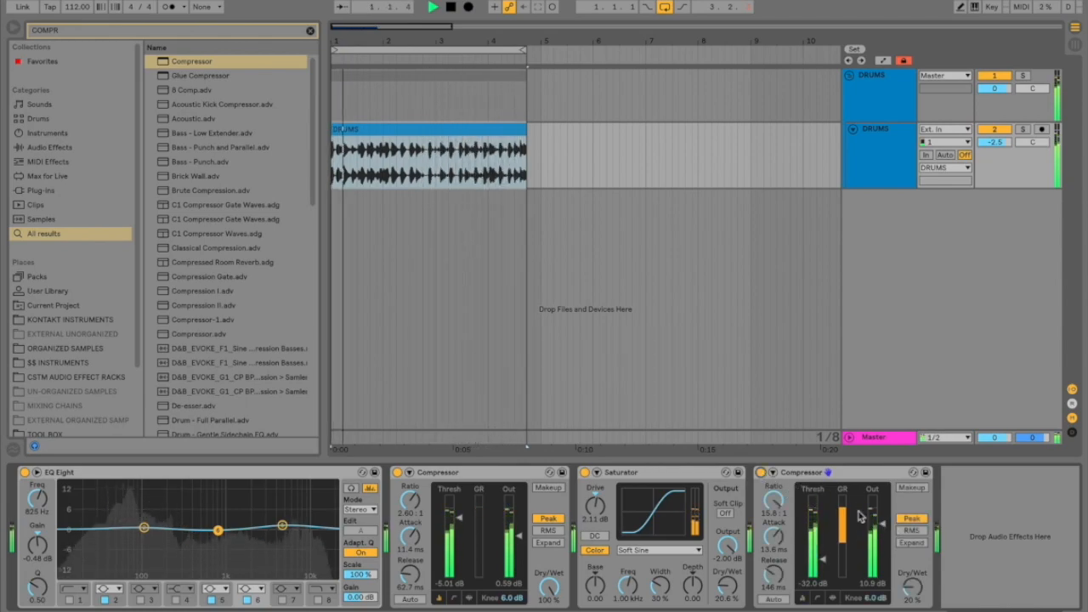
pyautogui.click(761, 473)
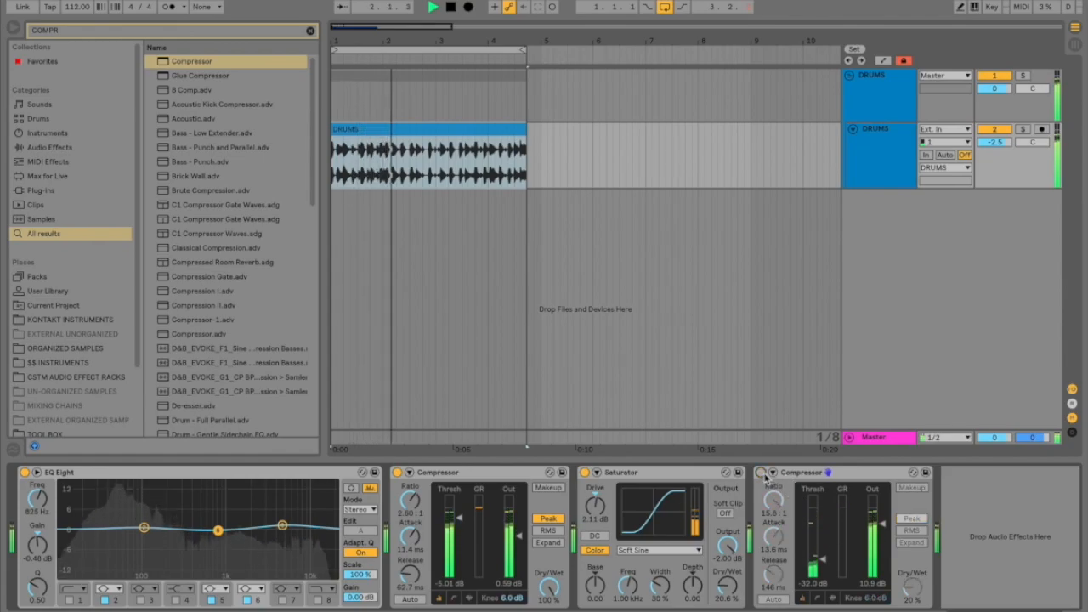
pyautogui.click(761, 473)
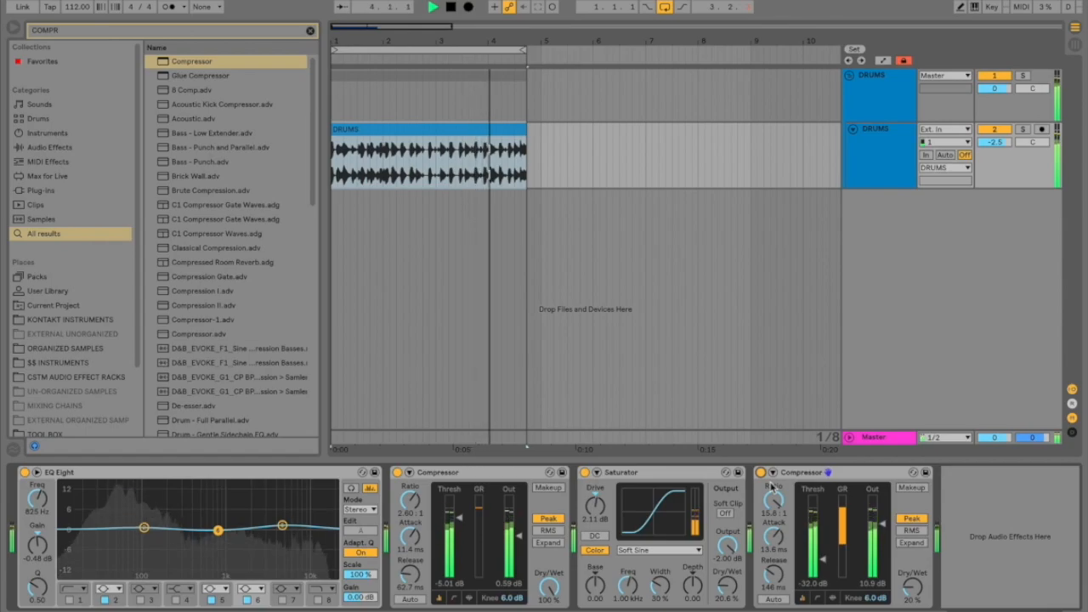
pyautogui.press('space')
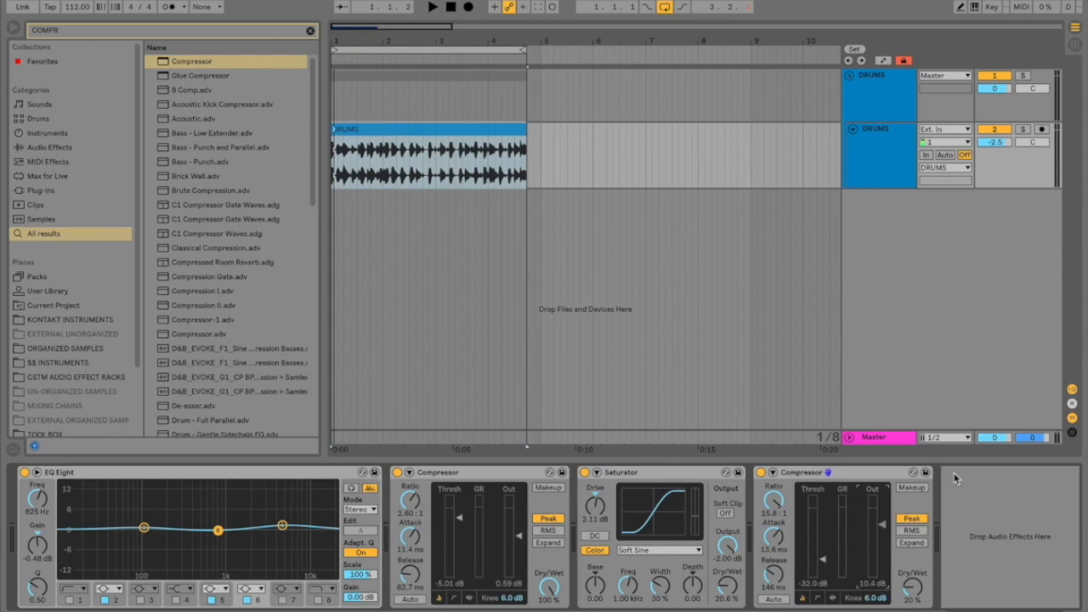
# Search the browser for "ott" and add the Xfer OTT plug-in after the second Compressor
pyautogui.hotkey('ctrl', 'f')
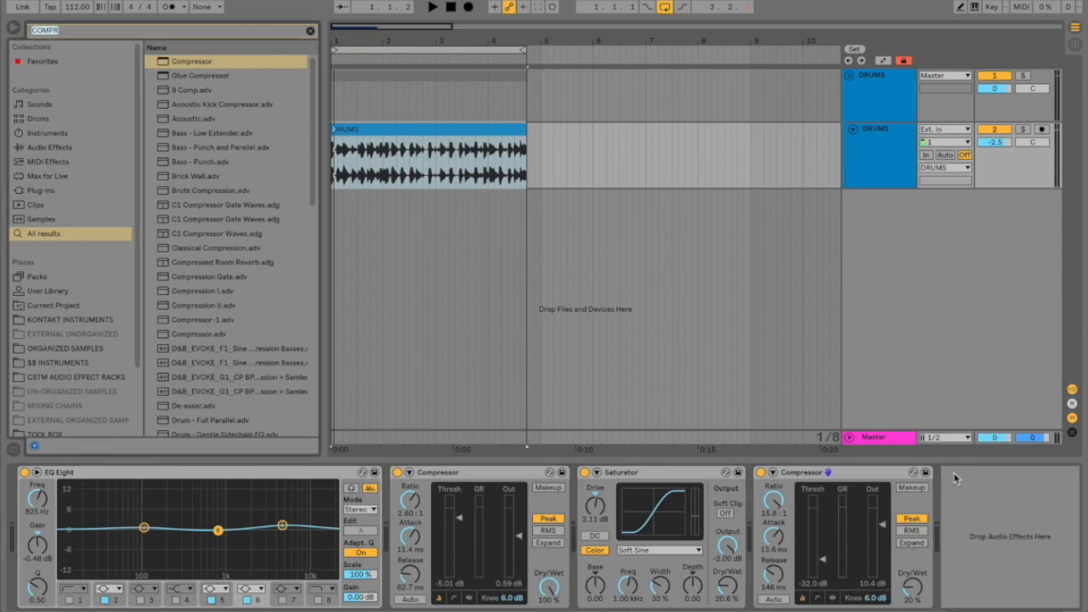
pyautogui.write('ott')
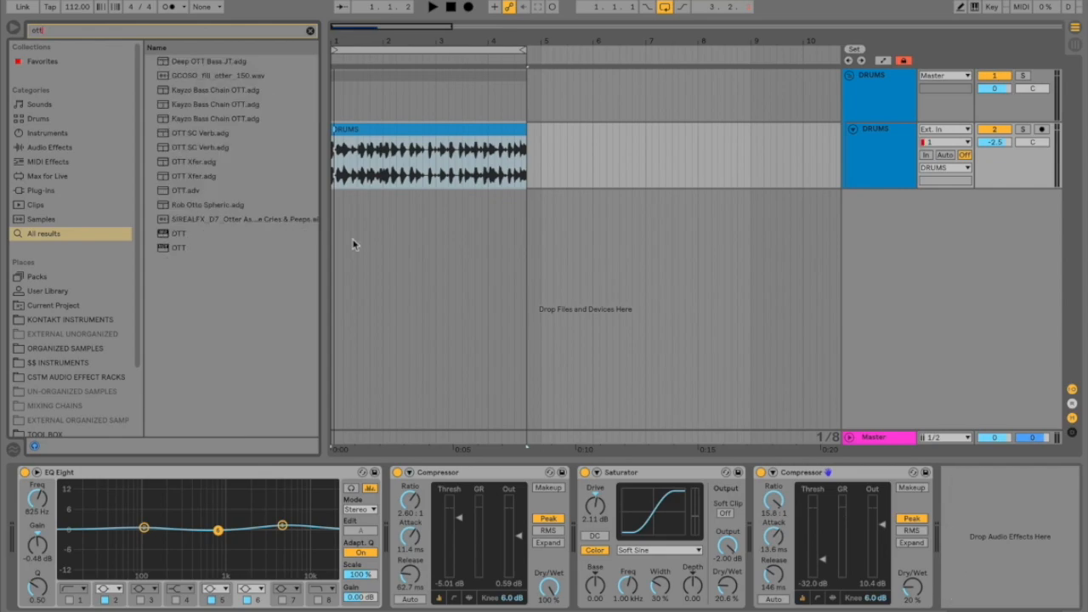
pyautogui.doubleClick(187, 250)
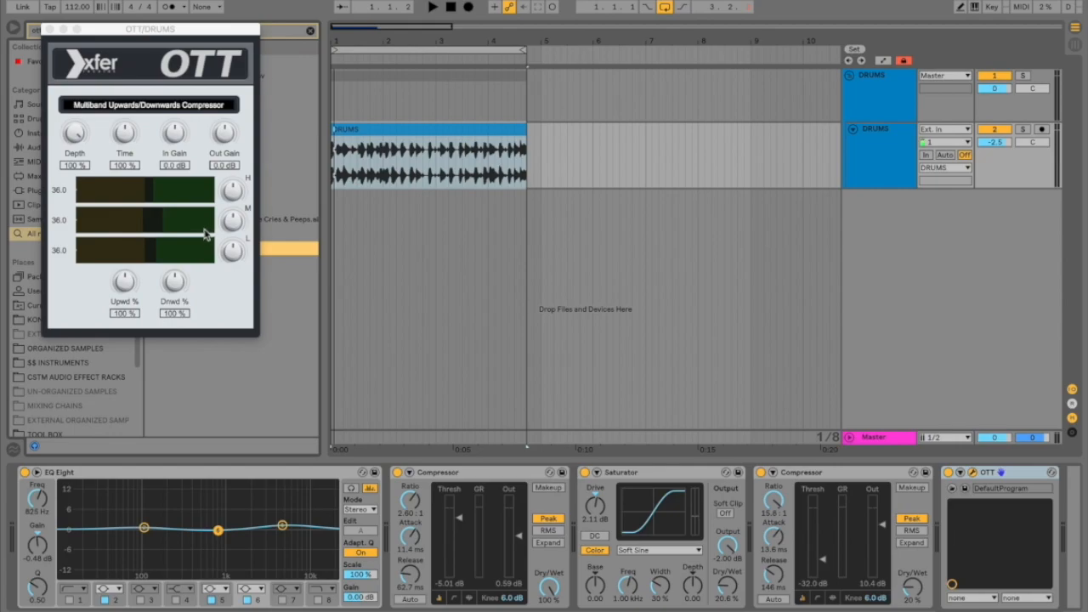
# Adjust OTT's band thresholds, upward compression amount and depth while auditioning the drum loop
pyautogui.click(157, 227)
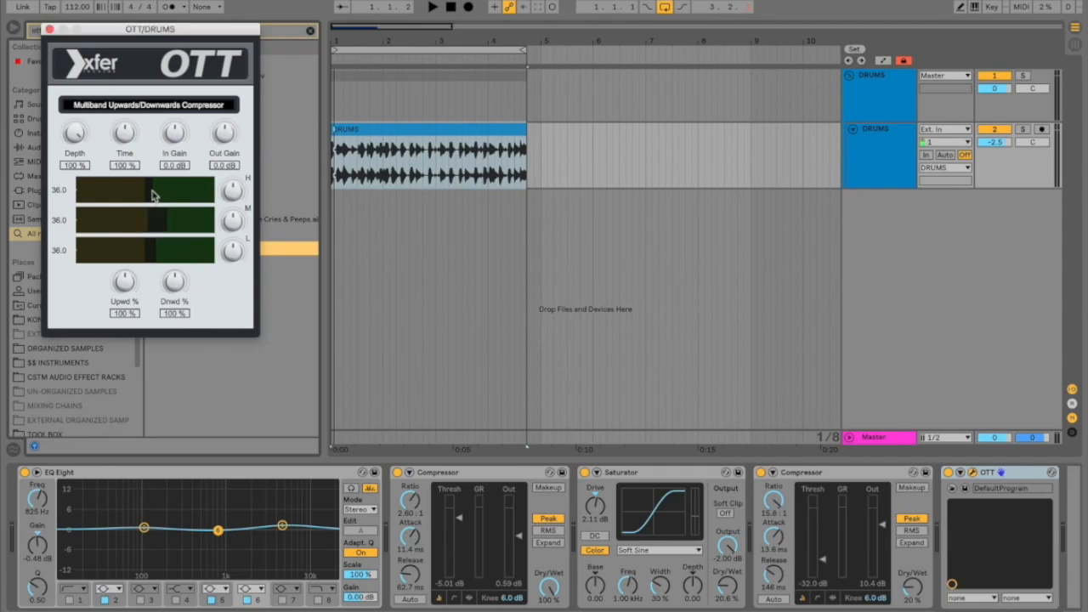
pyautogui.moveTo(148, 194); pyautogui.dragTo(164, 195)
pyautogui.moveTo(124, 284); pyautogui.dragTo(129, 274)
pyautogui.press('space')
pyautogui.moveTo(75, 136)
pyautogui.mouseDown()
pyautogui.moveTo(85, 159)
pyautogui.moveTo(96, 71)
pyautogui.moveTo(87, 134)
pyautogui.mouseUp()
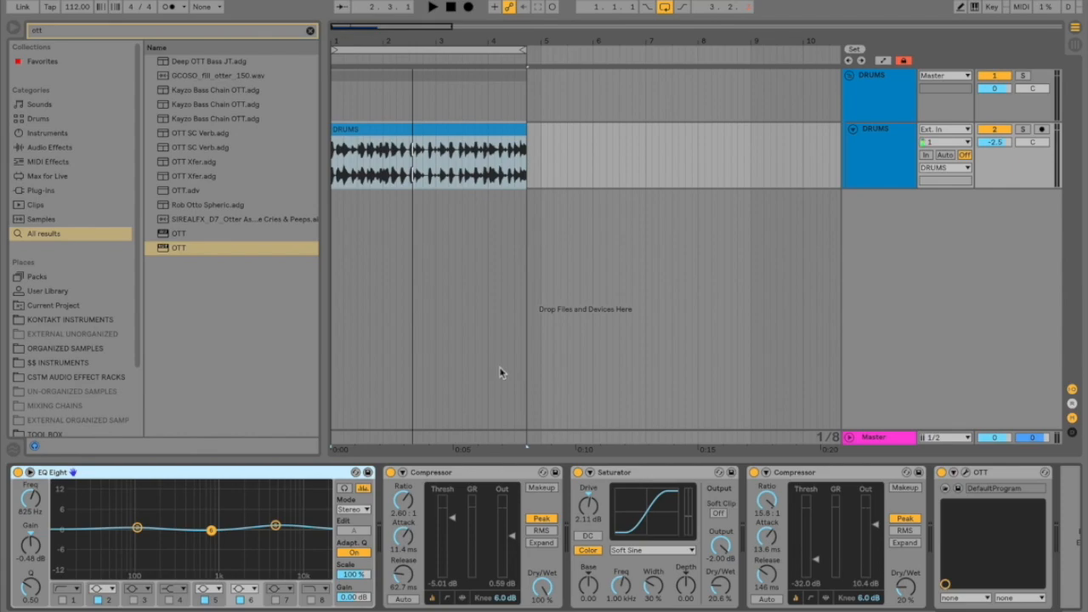
# Search the browser for "eq" and group the whole device chain into an Audio Effect Rack, playing the drum loop through it
pyautogui.hotkey('ctrl', 'f')
pyautogui.write('eq')
pyautogui.press('space')
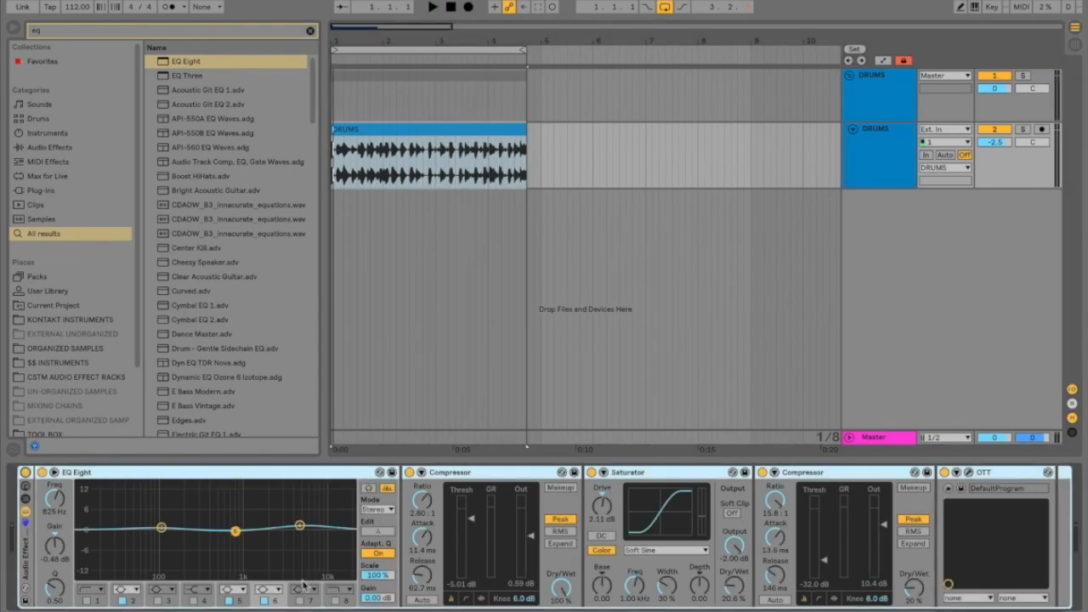
pyautogui.press('space')
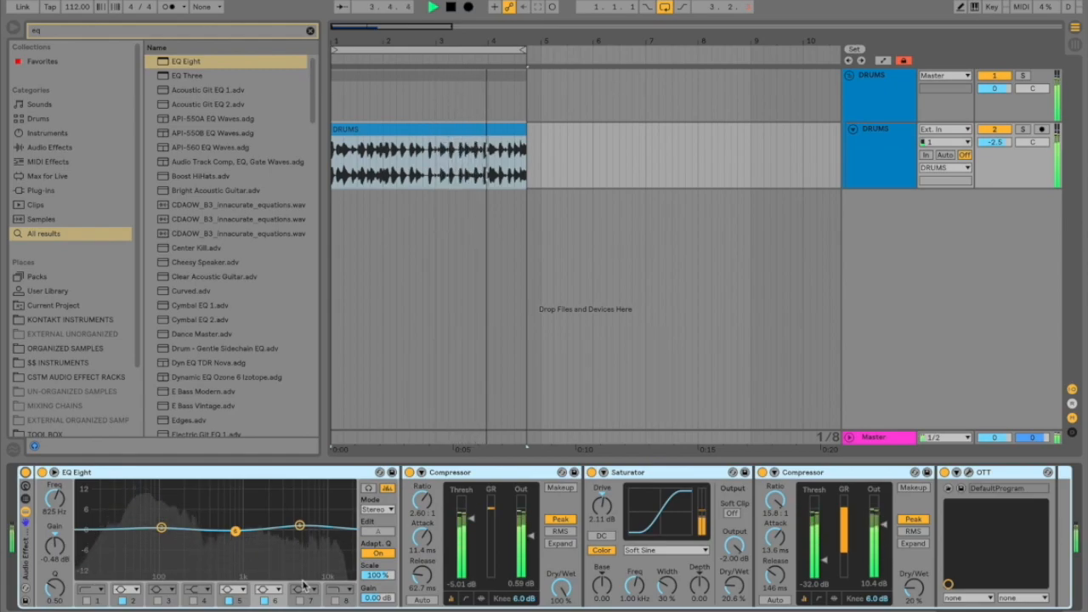
pyautogui.press('space')
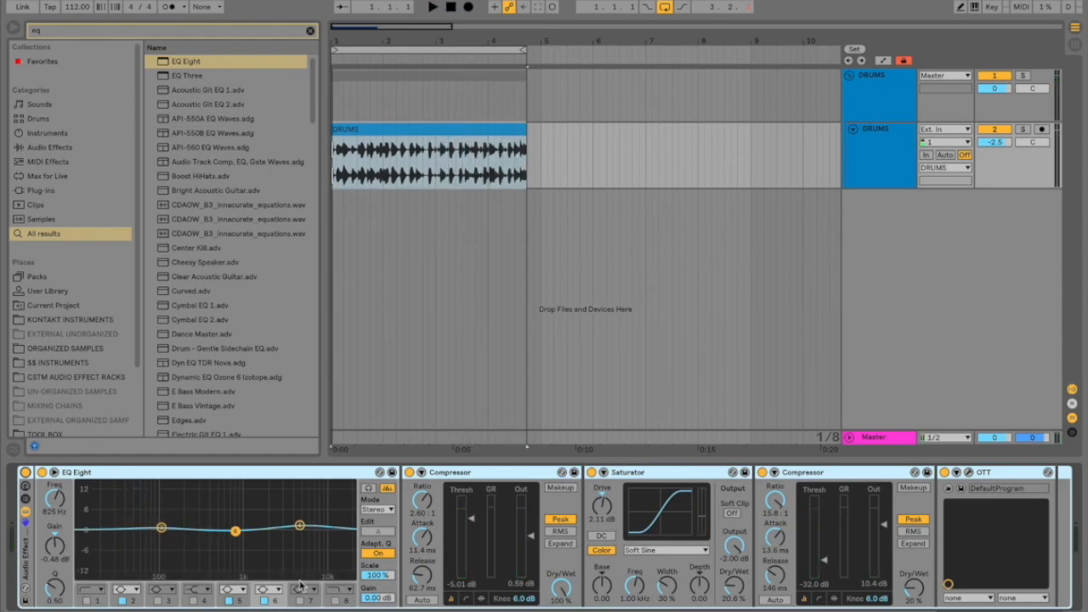